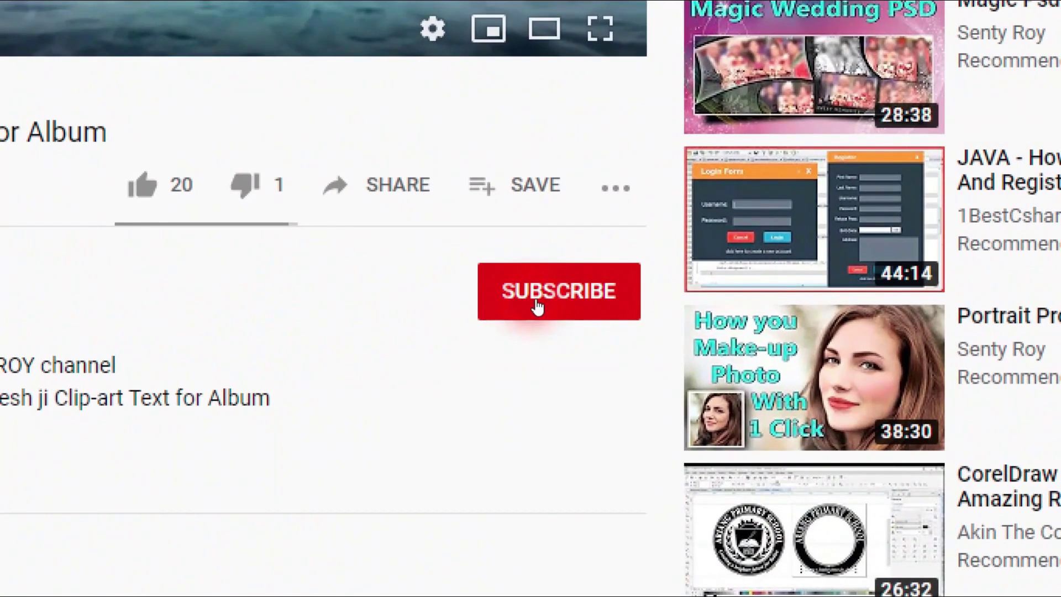
Subscribe to the video's channel and set its notifications to All
left_click(536, 306)
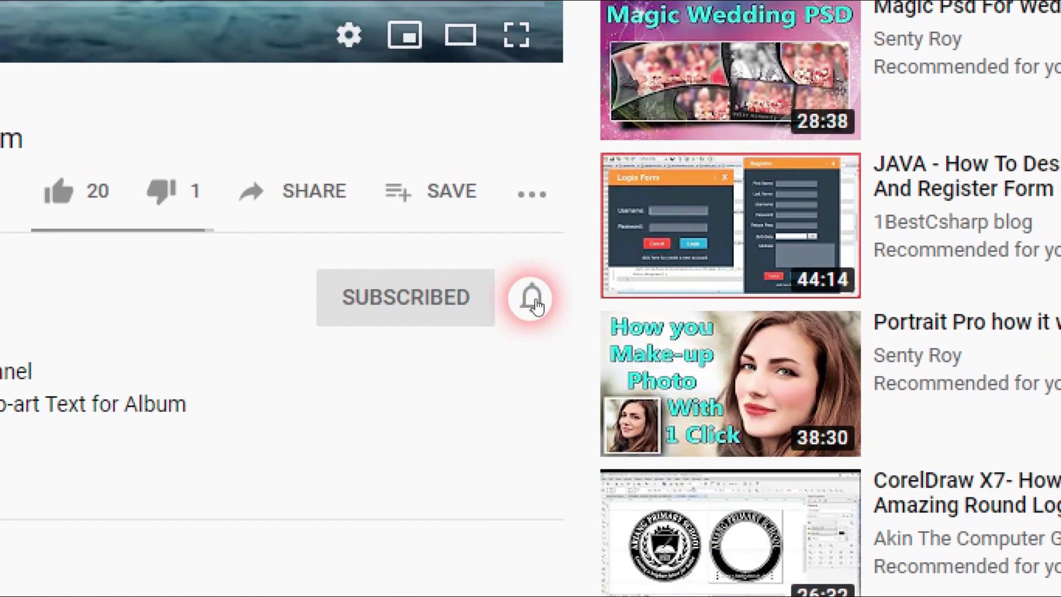
left_click(532, 299)
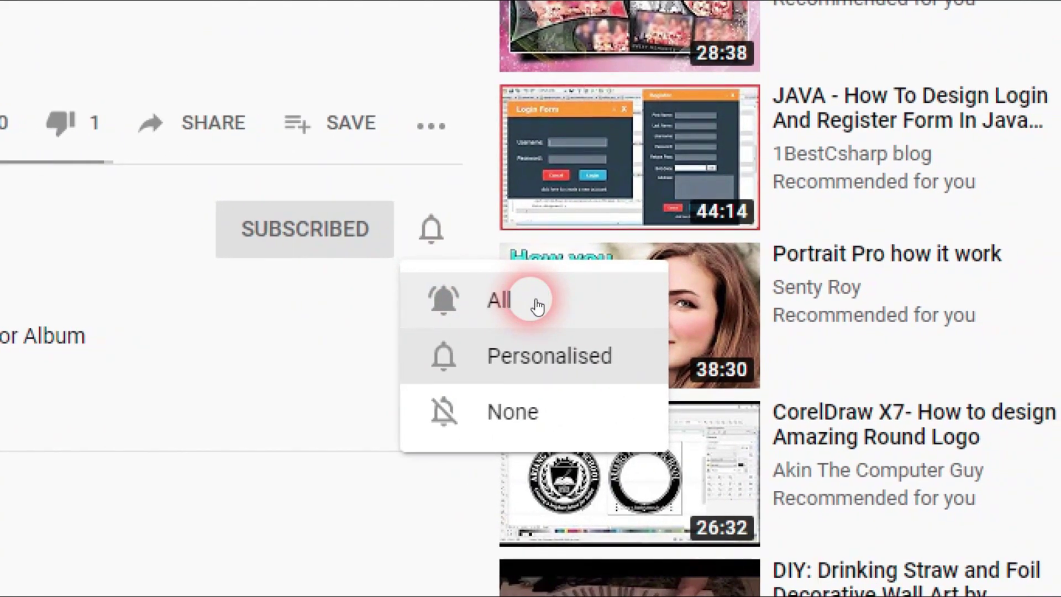
left_click(537, 304)
Check the size of the Samsung Galaxy Note 8 Mockup PSD archive in its file properties
left_click(356, 280)
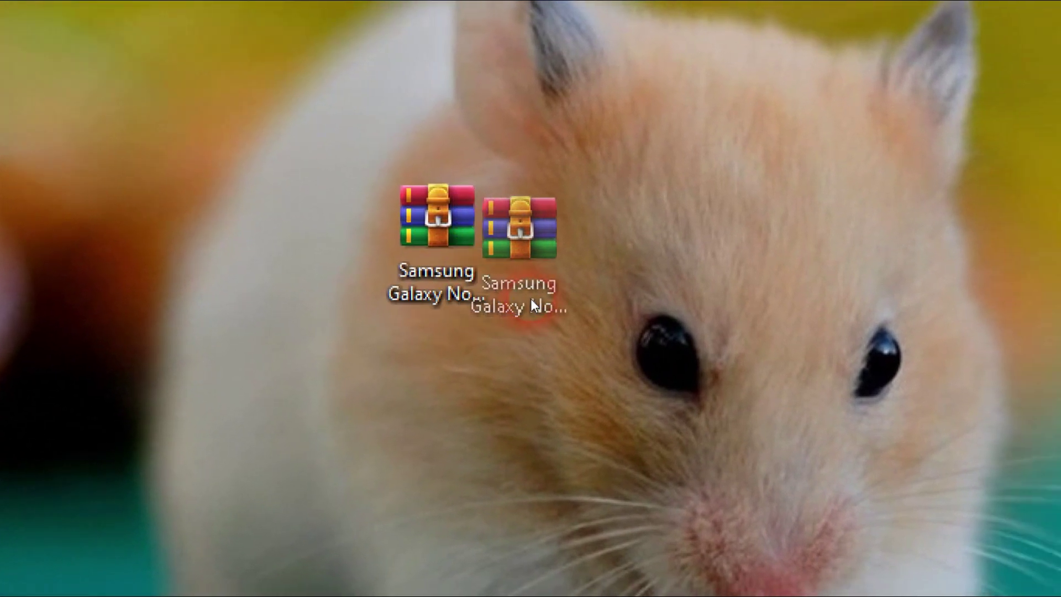
left_click(533, 305)
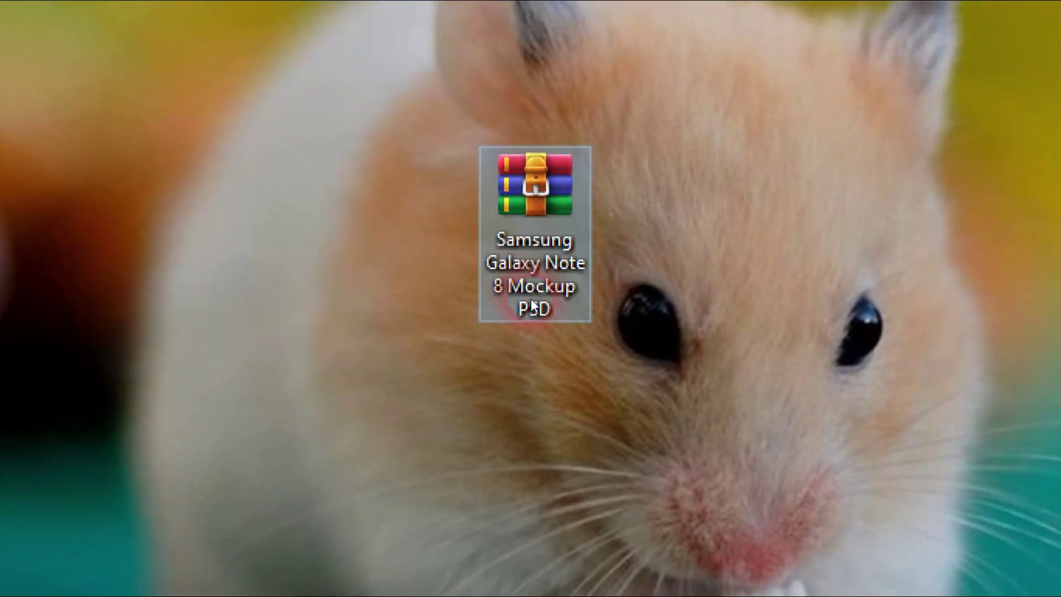
mouse_move(532, 305)
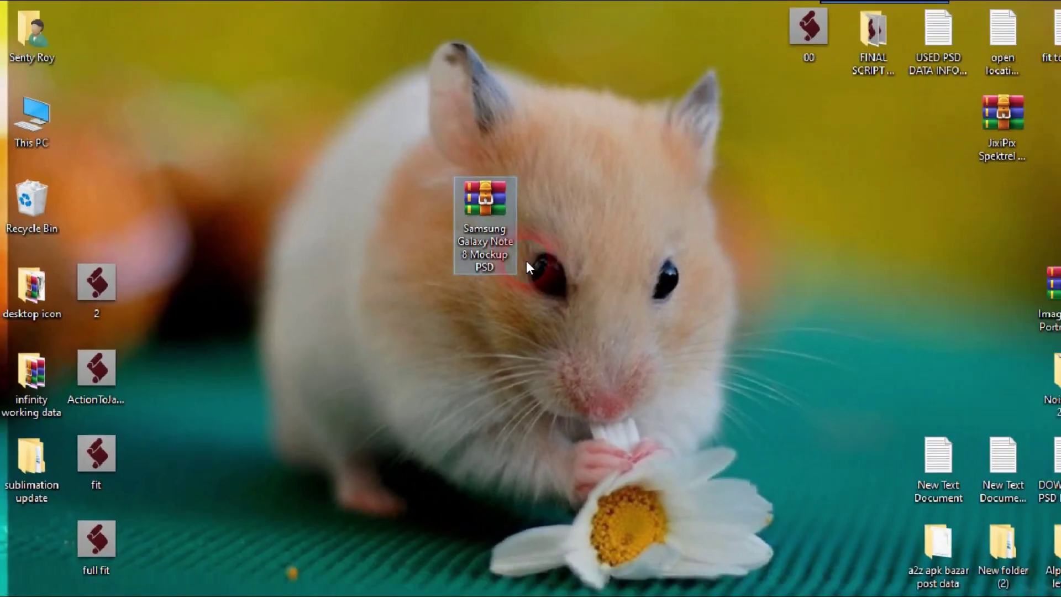
right_click(513, 278)
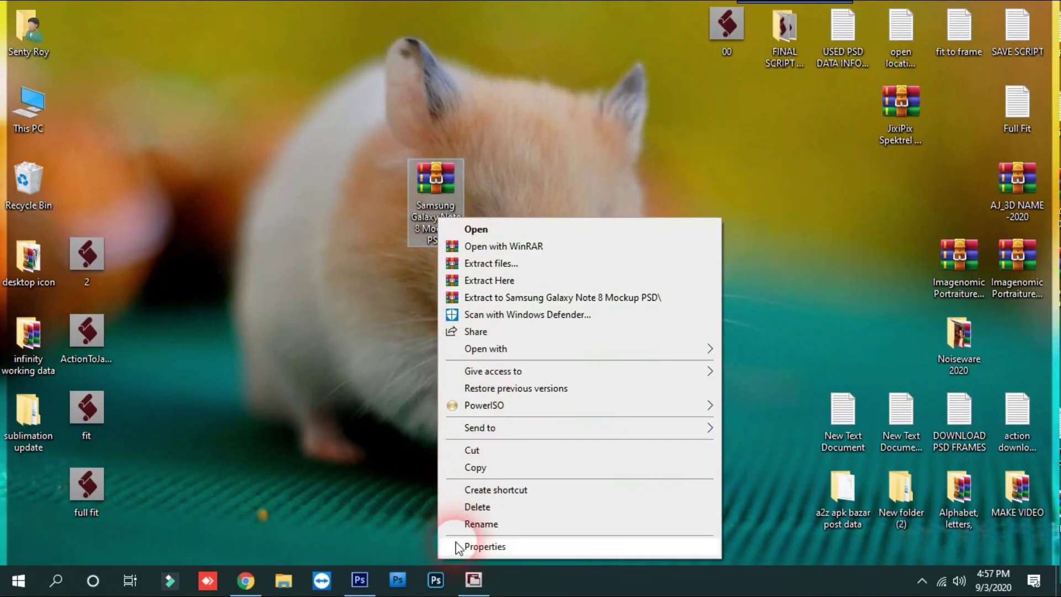
left_click(480, 546)
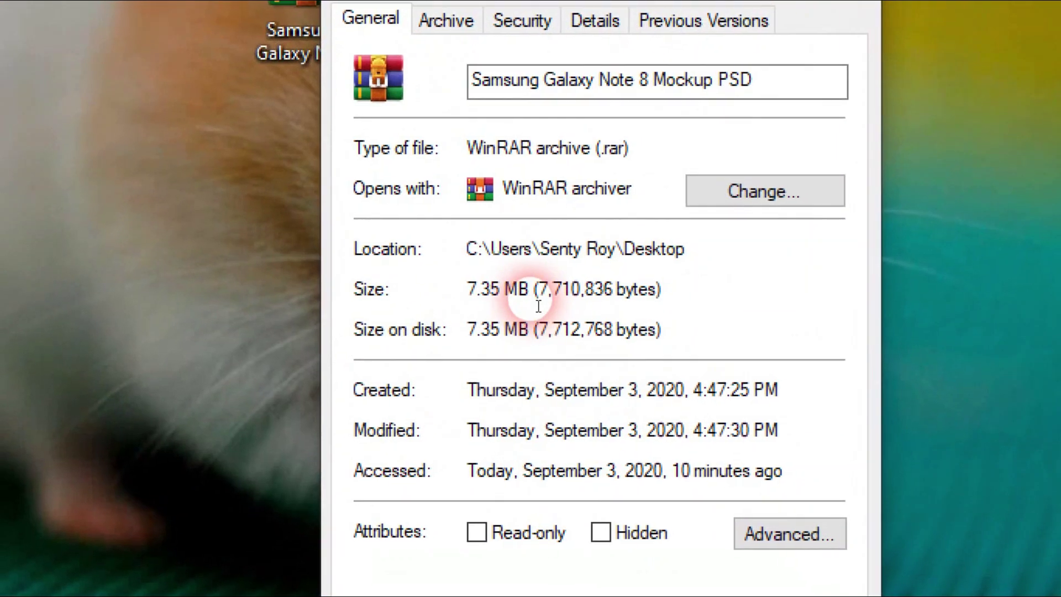
left_click_drag(538, 306, 492, 300)
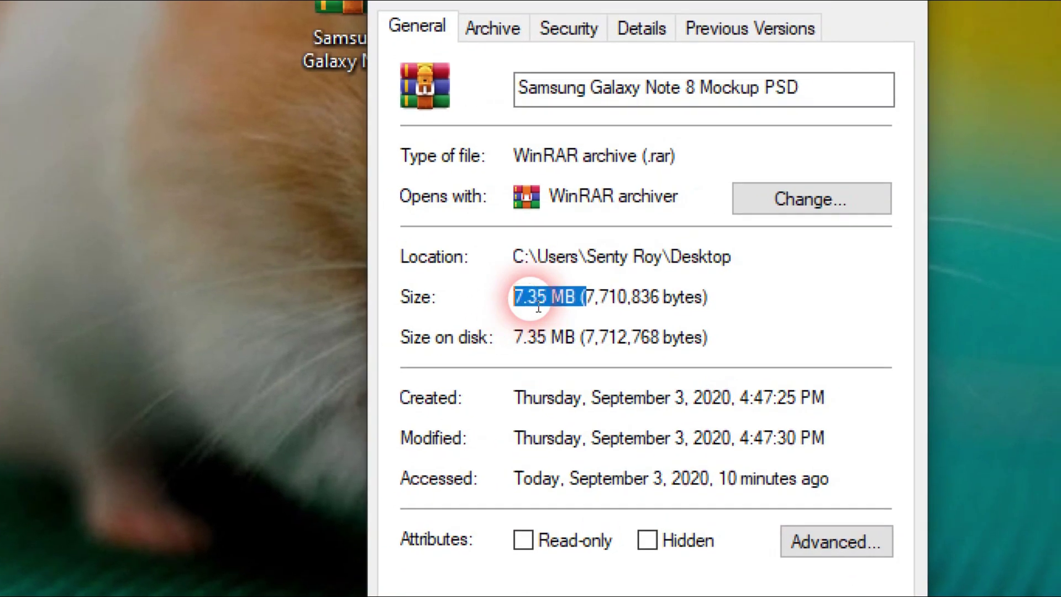
left_click(538, 308)
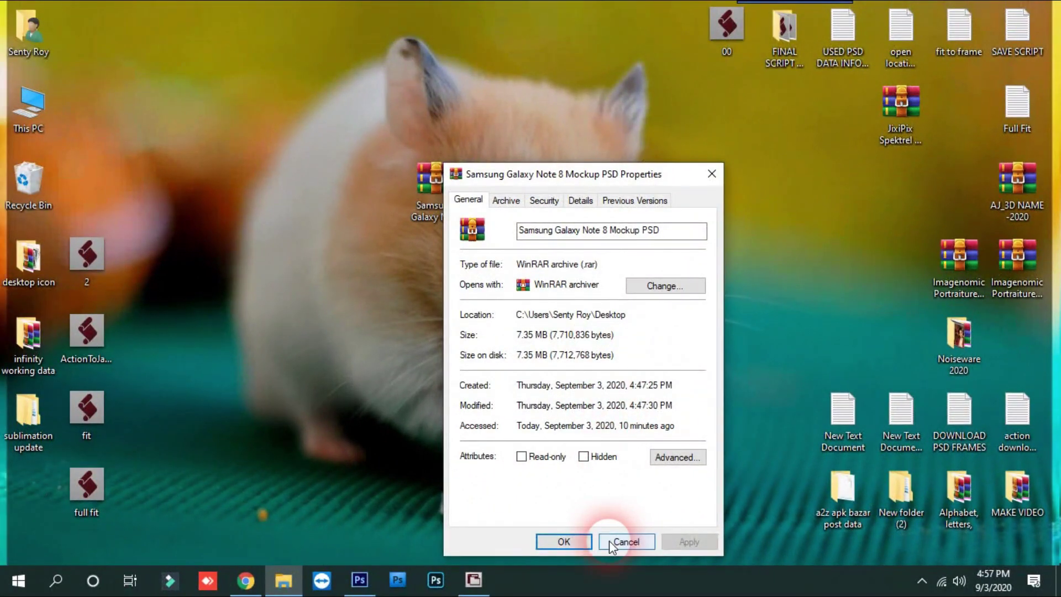
left_click(611, 542)
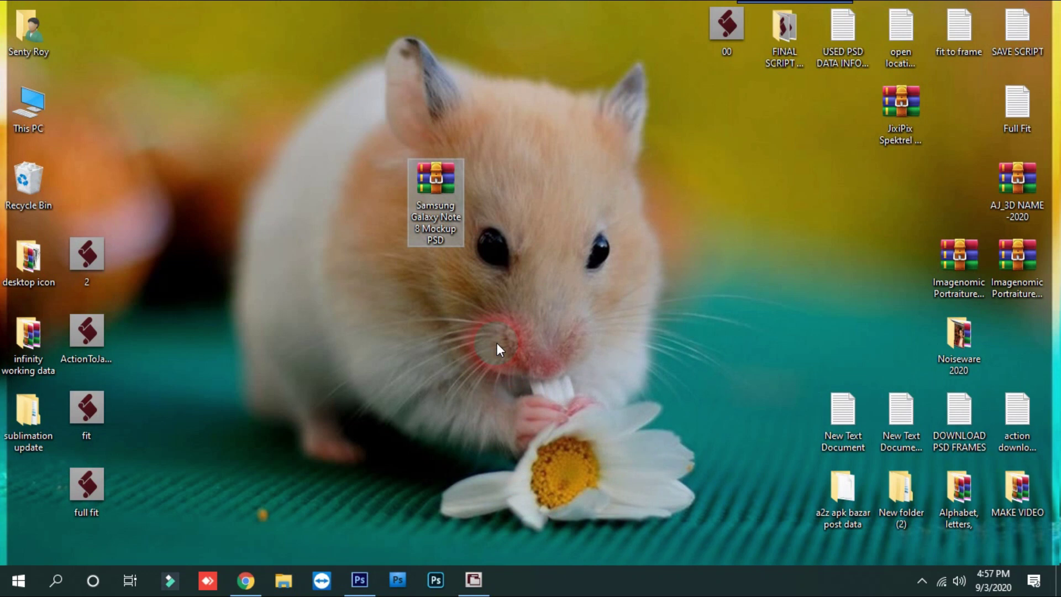
Extract the Samsung Galaxy Note 8 Mockup PSD archive into a desktop folder of the same name and close the archive
left_click(394, 337)
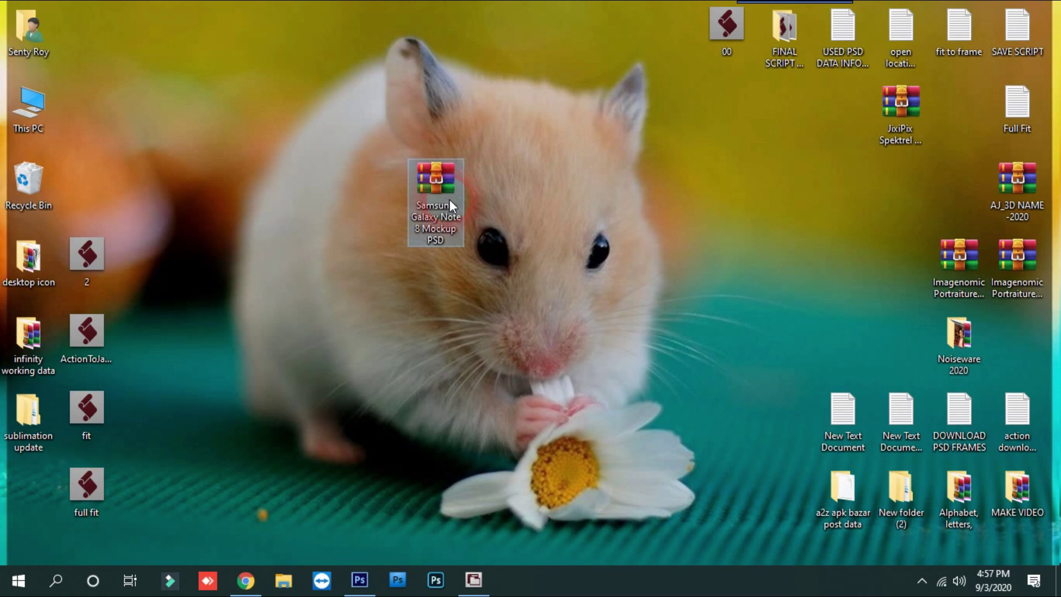
mouse_move(450, 200)
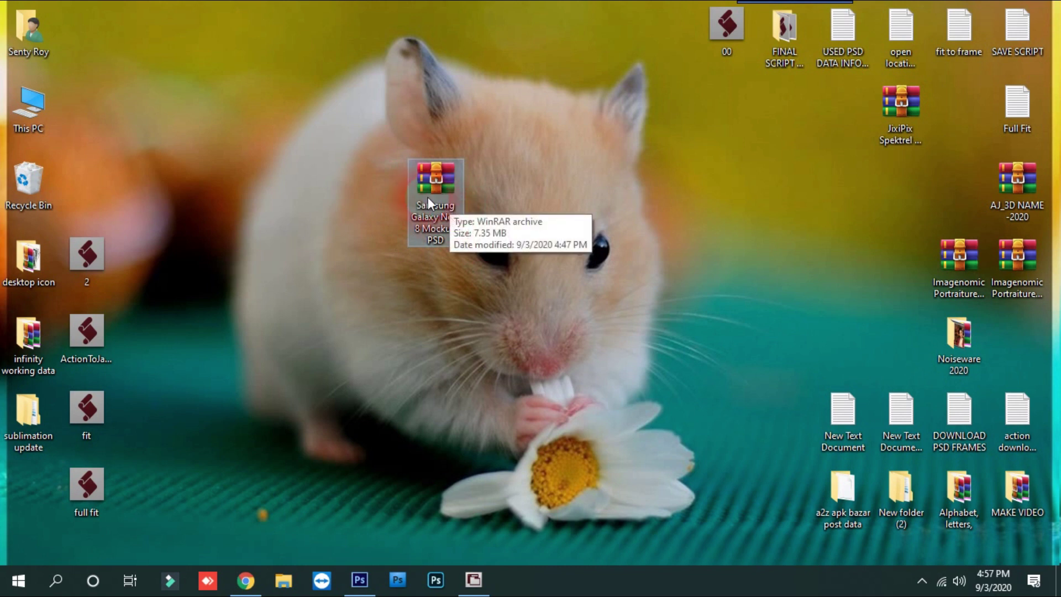
double_click(432, 189)
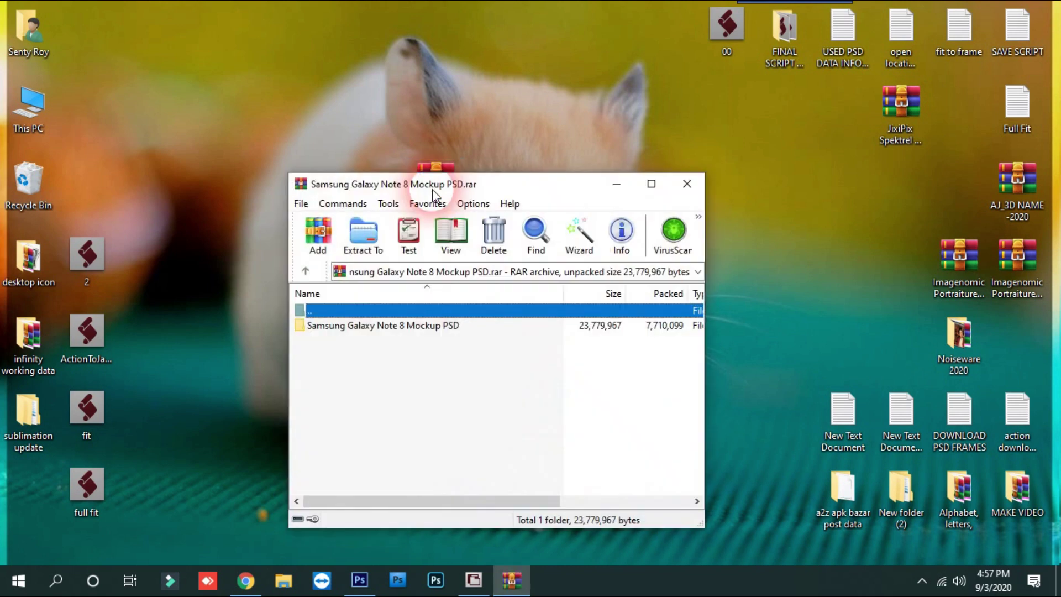
left_click_drag(446, 190, 504, 140)
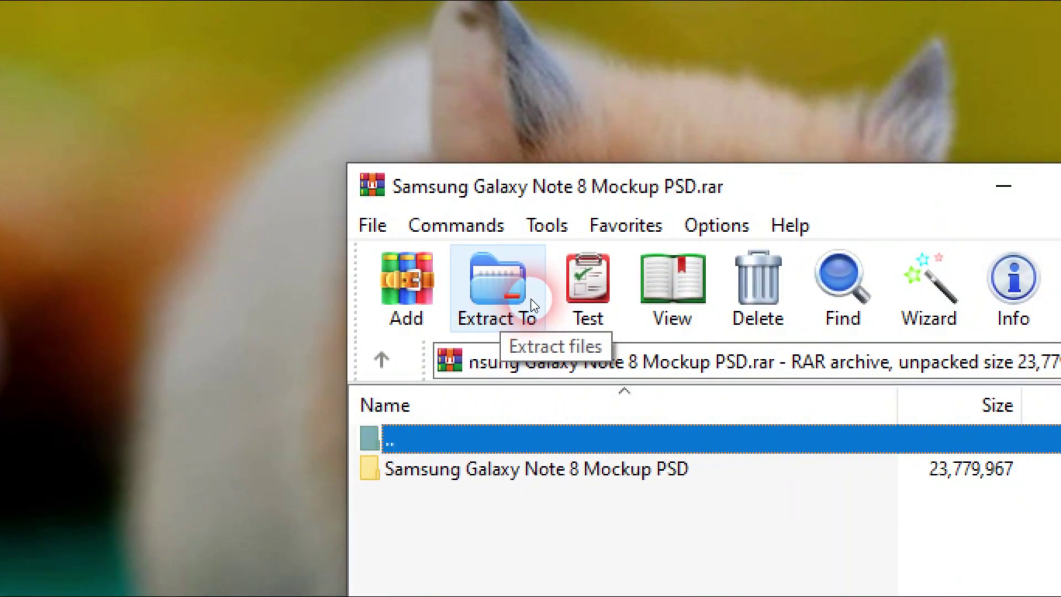
left_click(531, 305)
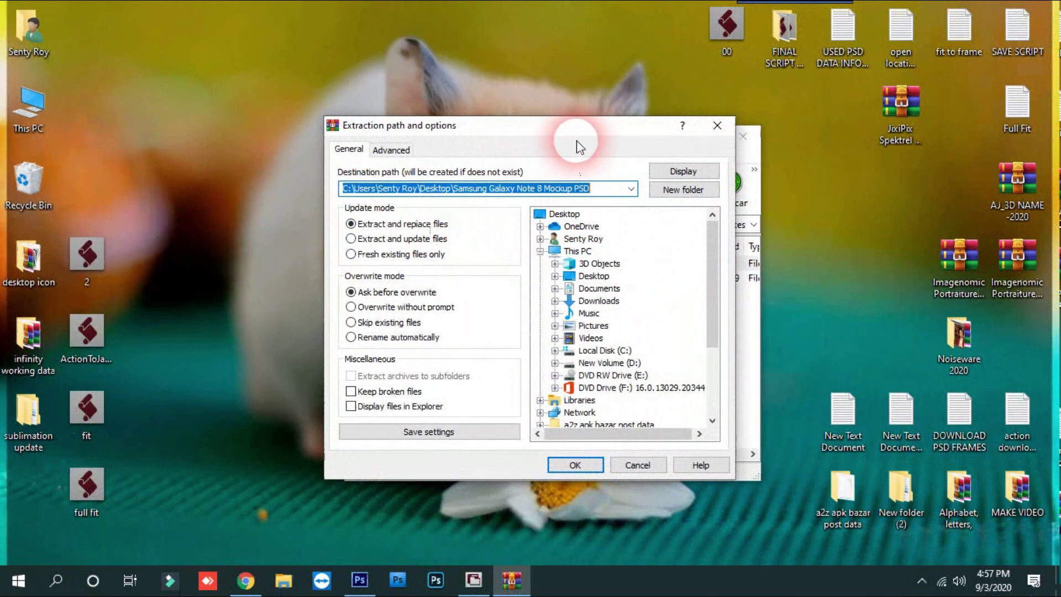
left_click_drag(569, 130, 580, 149)
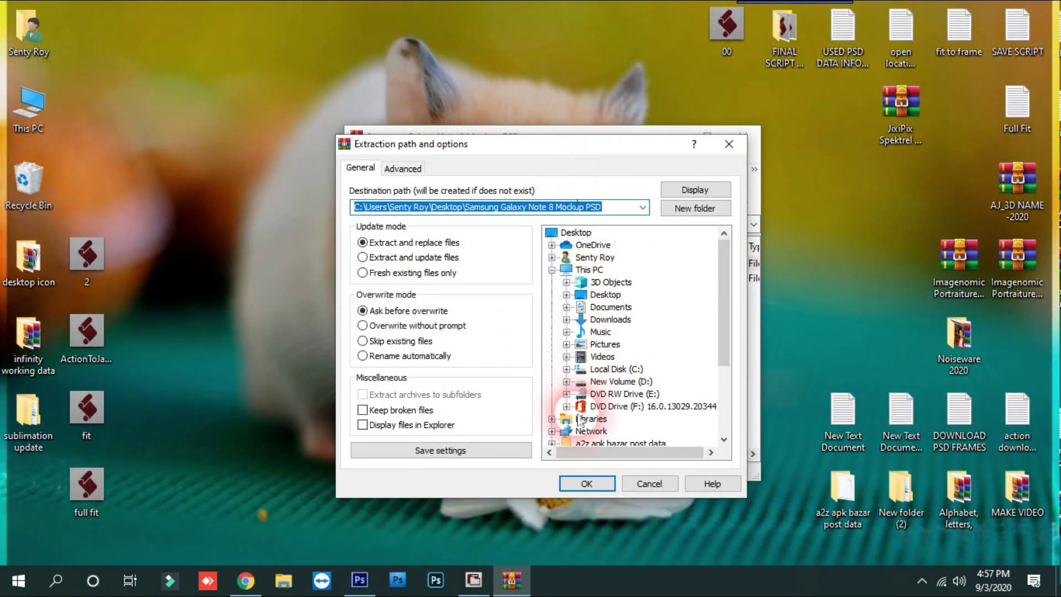
left_click(581, 484)
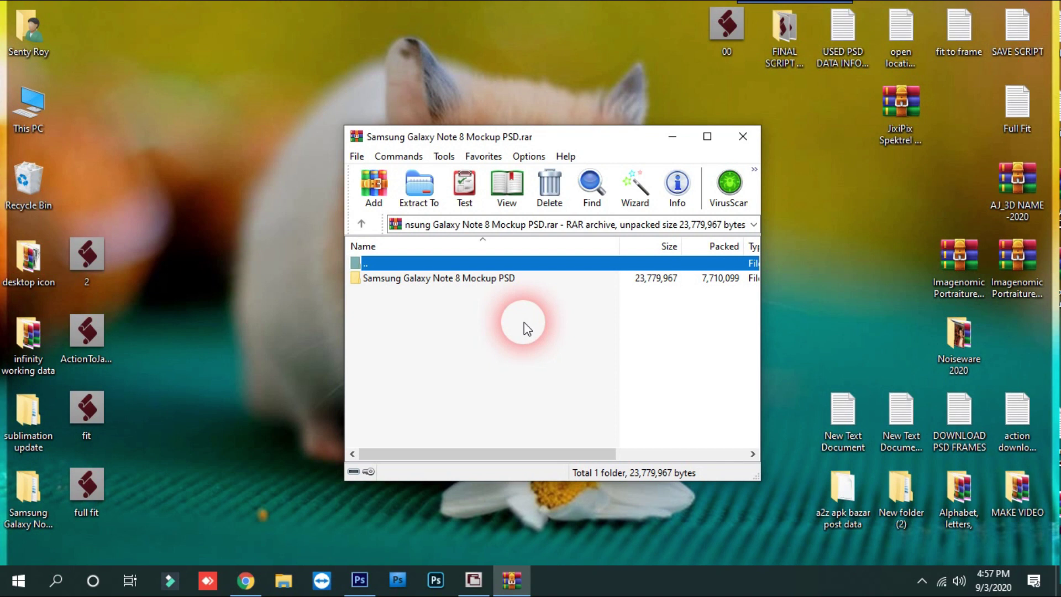
mouse_move(546, 138)
left_mouse_down()
mouse_move(621, 142)
mouse_move(490, 163)
mouse_move(526, 130)
left_mouse_up()
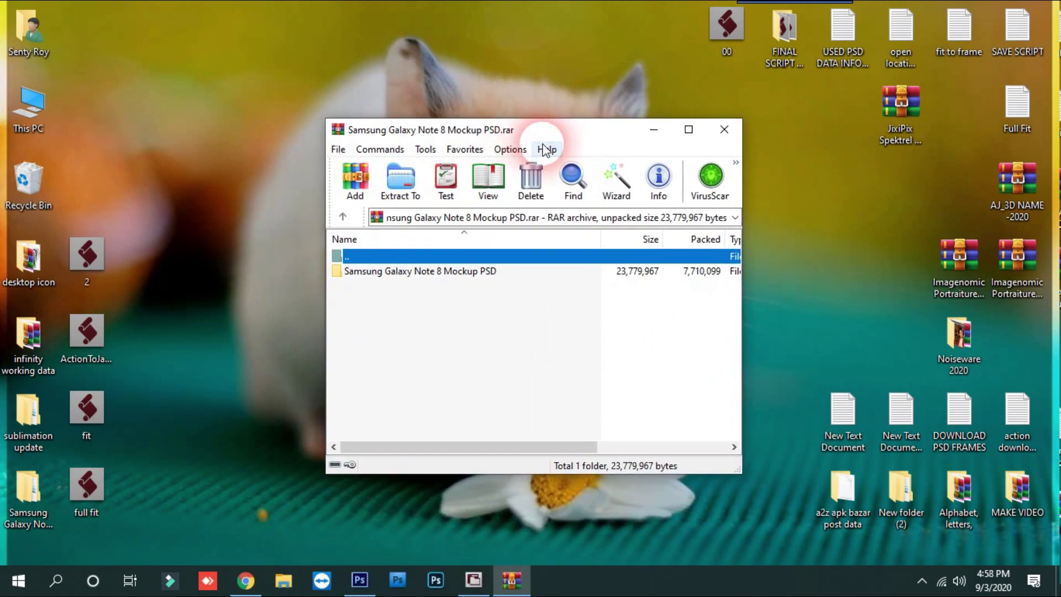
left_click(720, 131)
Place the extracted Samsung Galaxy Note 8 Mockup PSD folder beside its archive on the desktop
left_click_drag(48, 483, 389, 180)
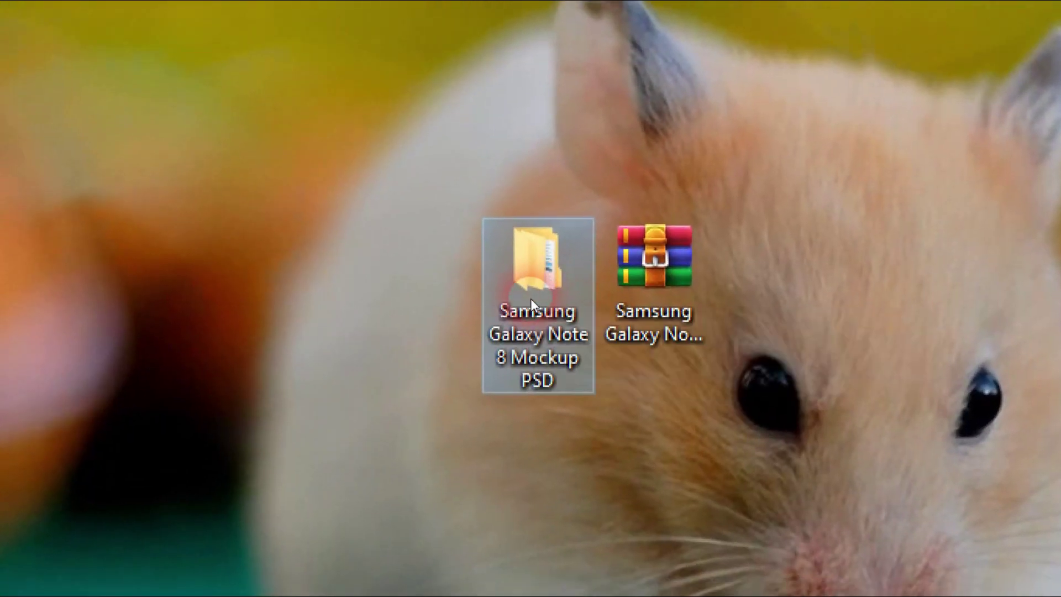
key("F2")
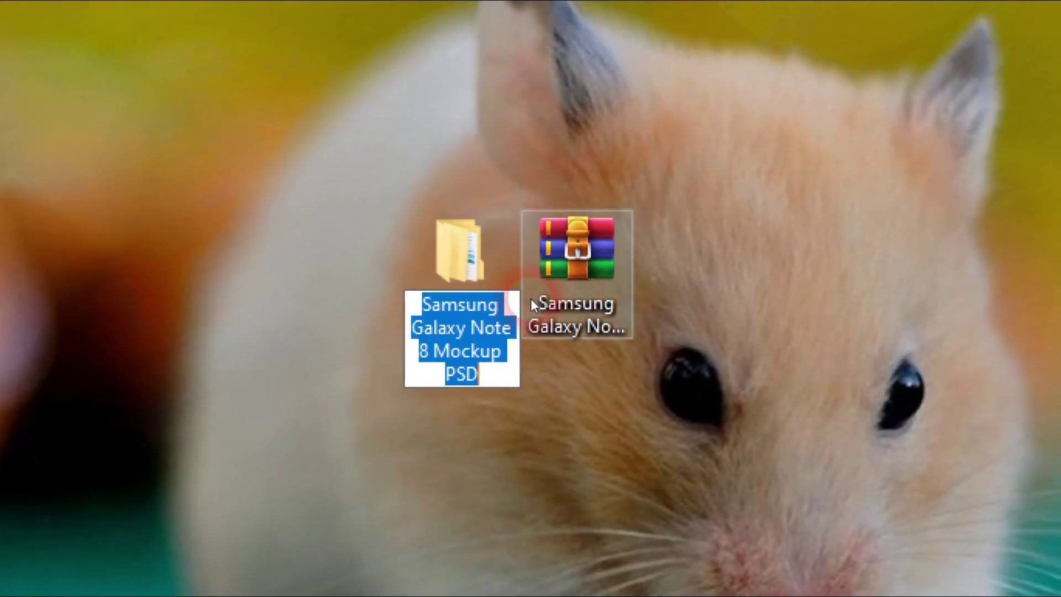
left_click_drag(569, 282, 613, 293)
left_click_drag(530, 305, 494, 288)
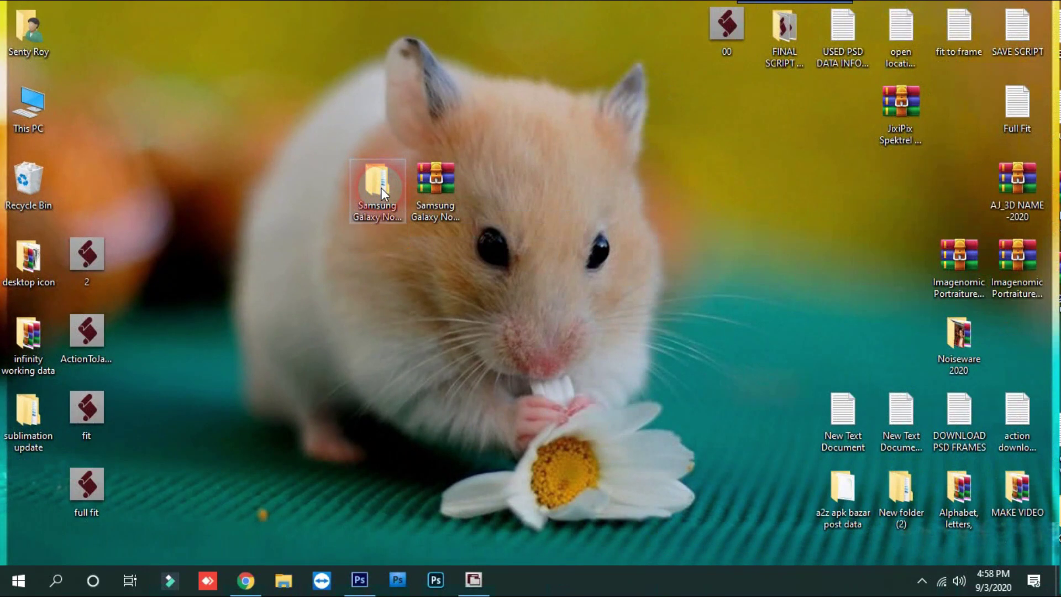
Open the nested folder inside the extracted Samsung Galaxy Note 8 Mockup PSD folder and enlarge its file icons
double_click(378, 185)
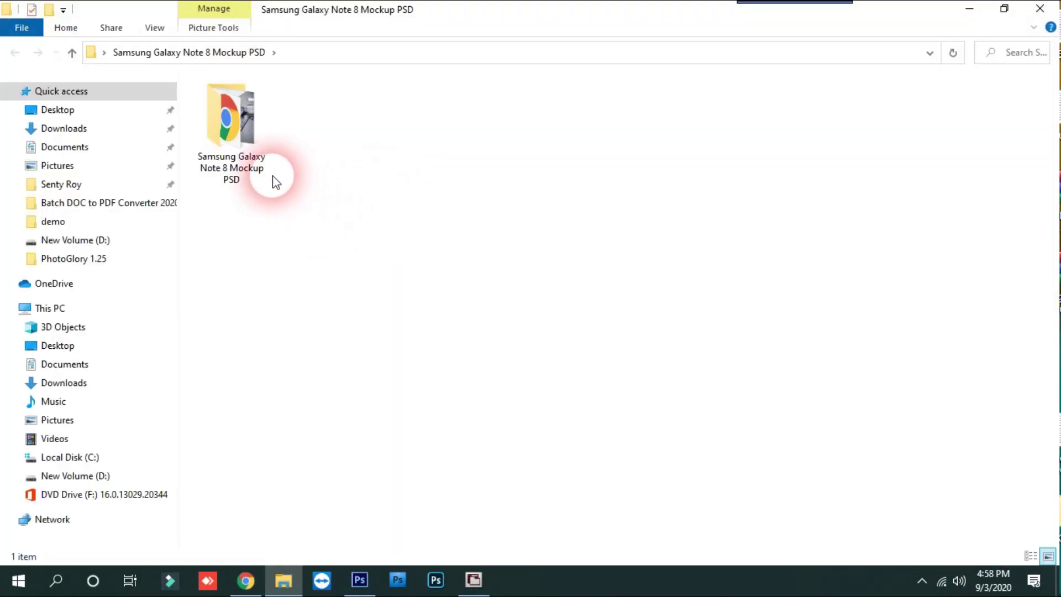
double_click(266, 173)
right_click(370, 209)
mouse_move(424, 222)
left_click(597, 221)
Examine the folder's contents: the __MACOSX folder, the web shortcut and the mockup PSD file
left_click(318, 227)
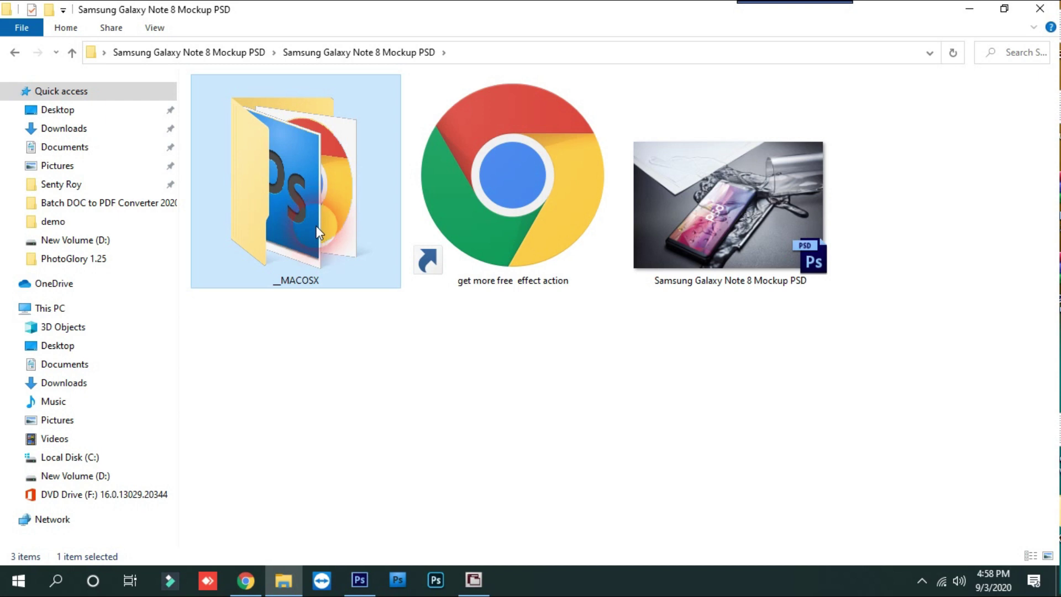
left_click(315, 350)
left_click_drag(354, 216, 318, 266)
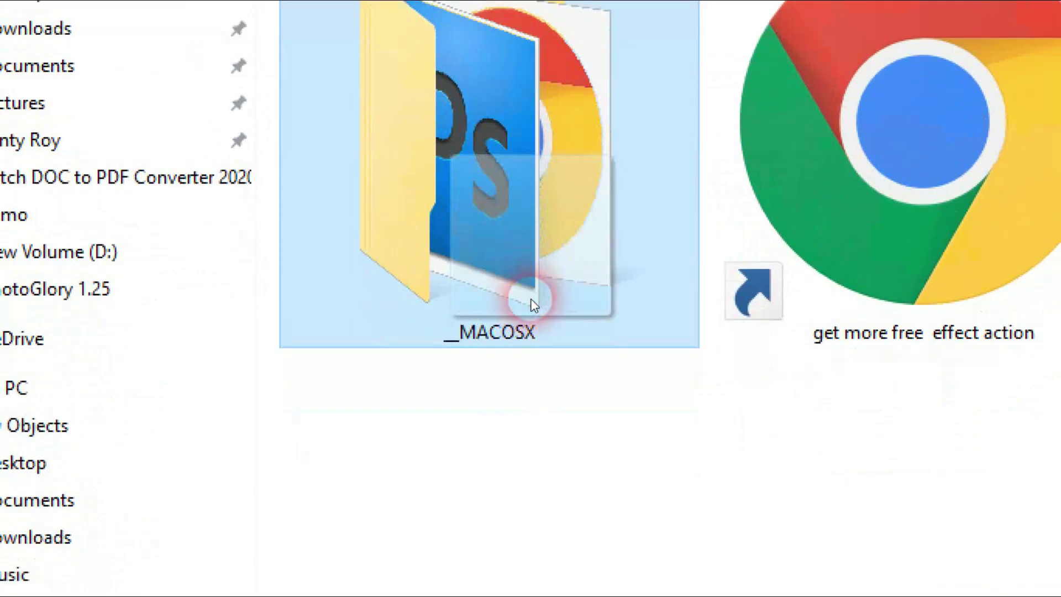
left_click_drag(533, 305, 559, 218)
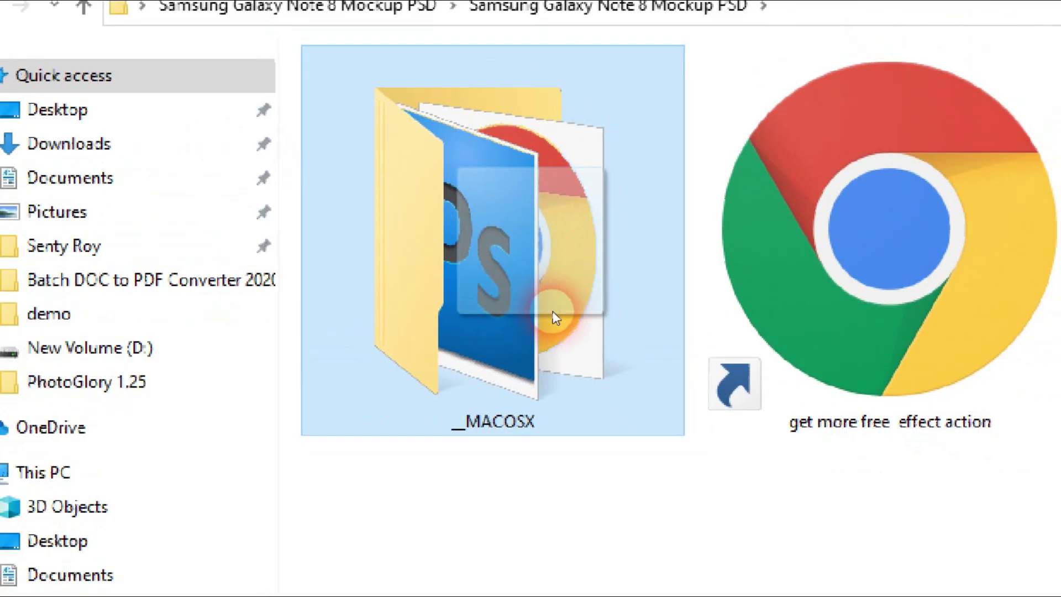
left_click_drag(555, 318, 531, 300)
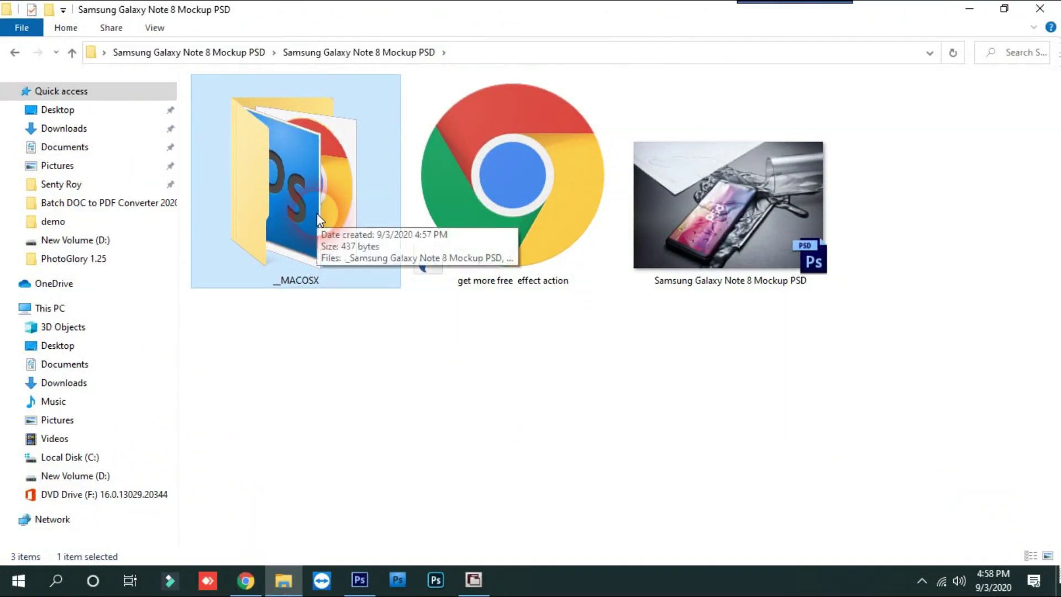
mouse_move(777, 240)
left_mouse_down()
mouse_move(758, 384)
mouse_move(724, 227)
mouse_move(776, 246)
left_mouse_up()
left_click(520, 227)
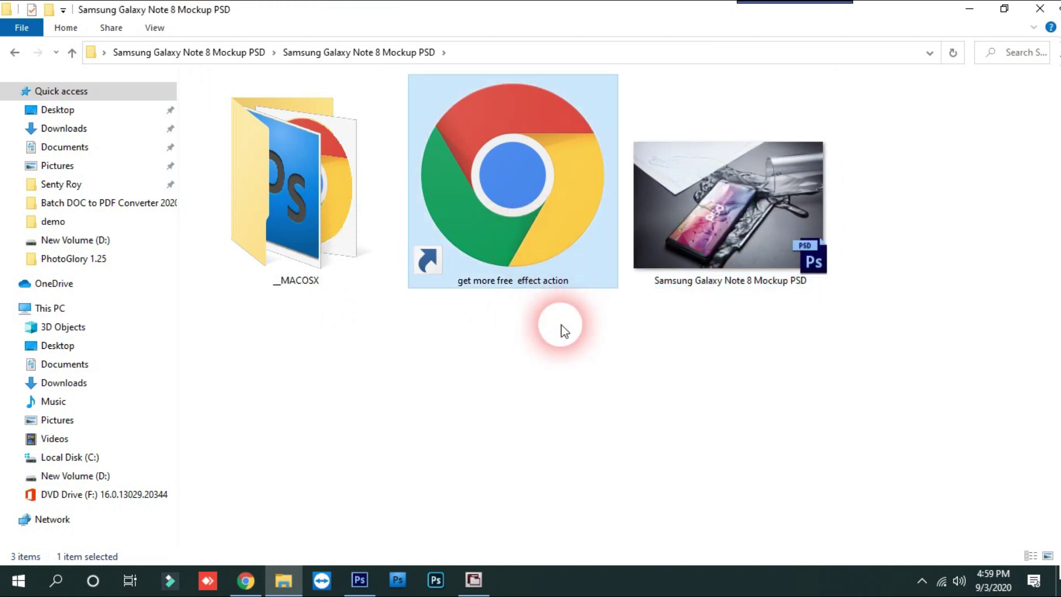
mouse_move(532, 224)
left_mouse_down()
mouse_move(533, 276)
mouse_move(529, 232)
left_mouse_up()
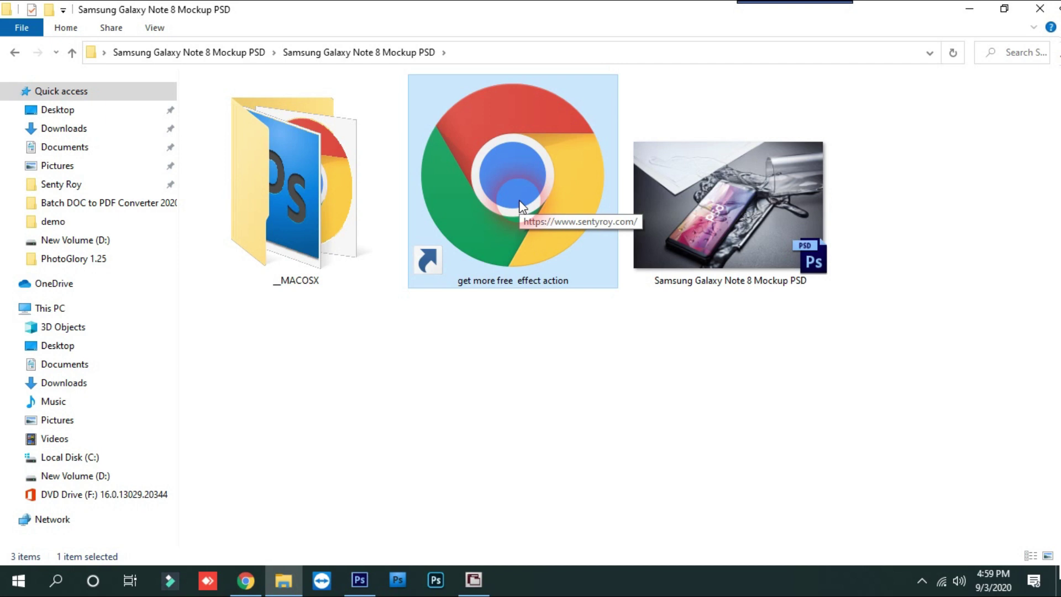
left_click(542, 341)
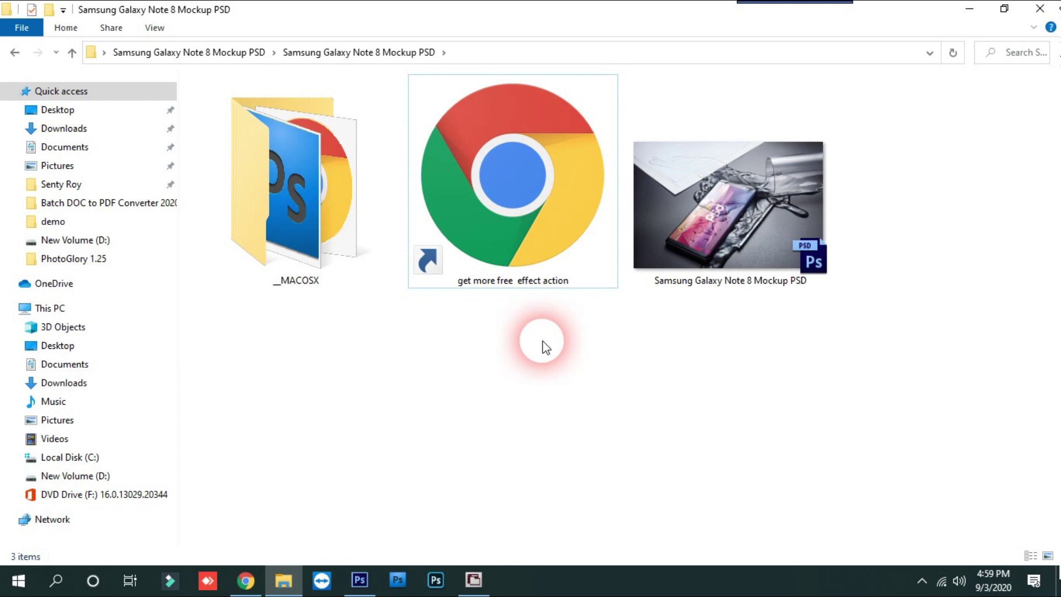
Open the Samsung Galaxy Note 8 Mockup PSD file from the extracted folder in Photoshop
left_click(362, 578)
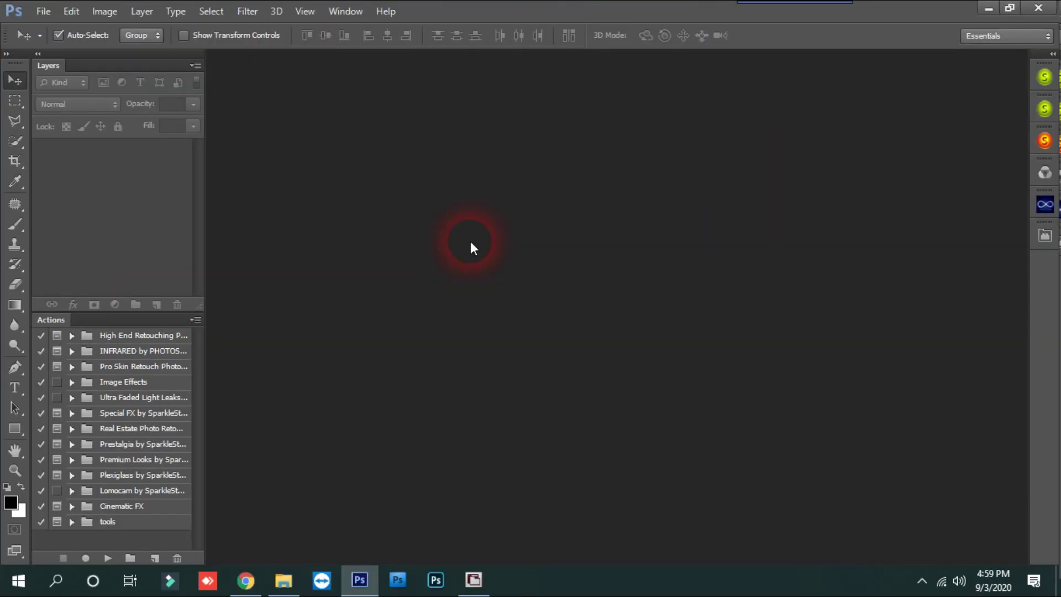
mouse_move(94, 67)
left_mouse_down()
mouse_move(485, 121)
mouse_move(922, 68)
mouse_move(553, 119)
mouse_move(89, 101)
mouse_move(92, 71)
left_mouse_up()
left_click(282, 583)
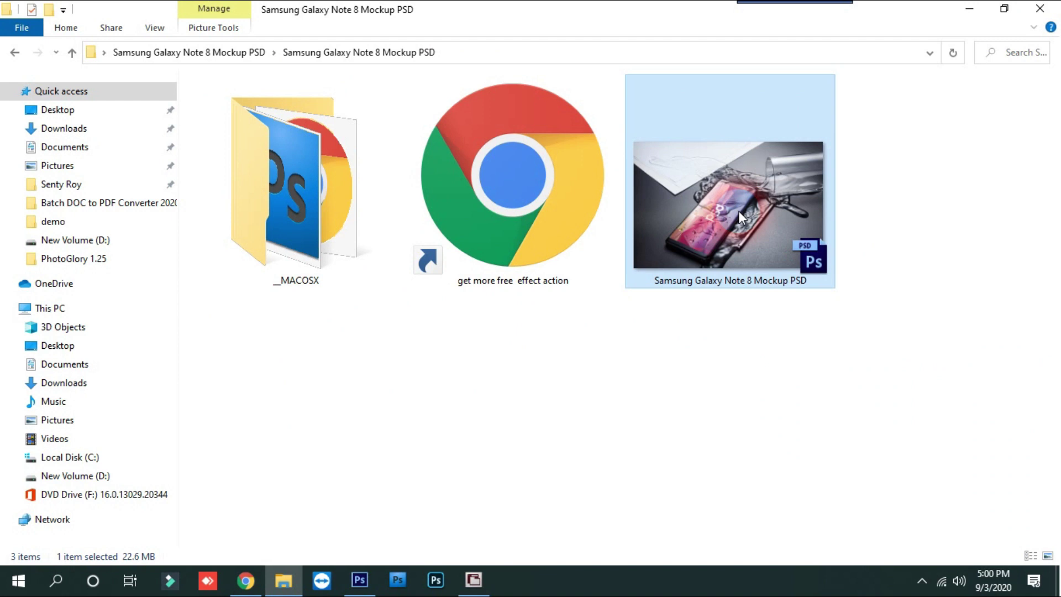
mouse_move(738, 211)
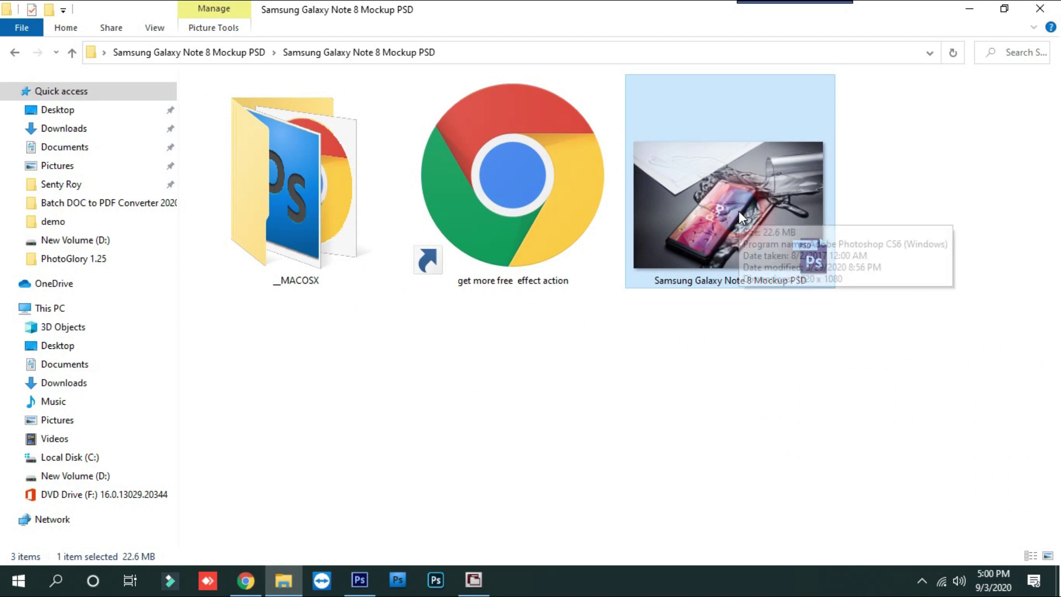
left_click_drag(731, 208, 646, 284)
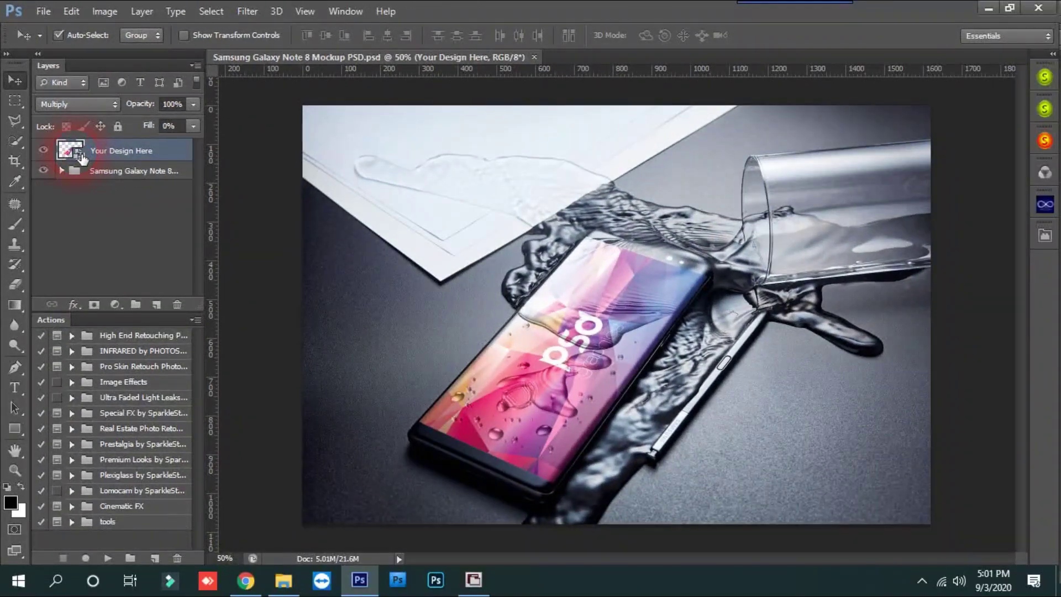
Open the contents of the "Your Design Here" smart object for editing
double_click(81, 158)
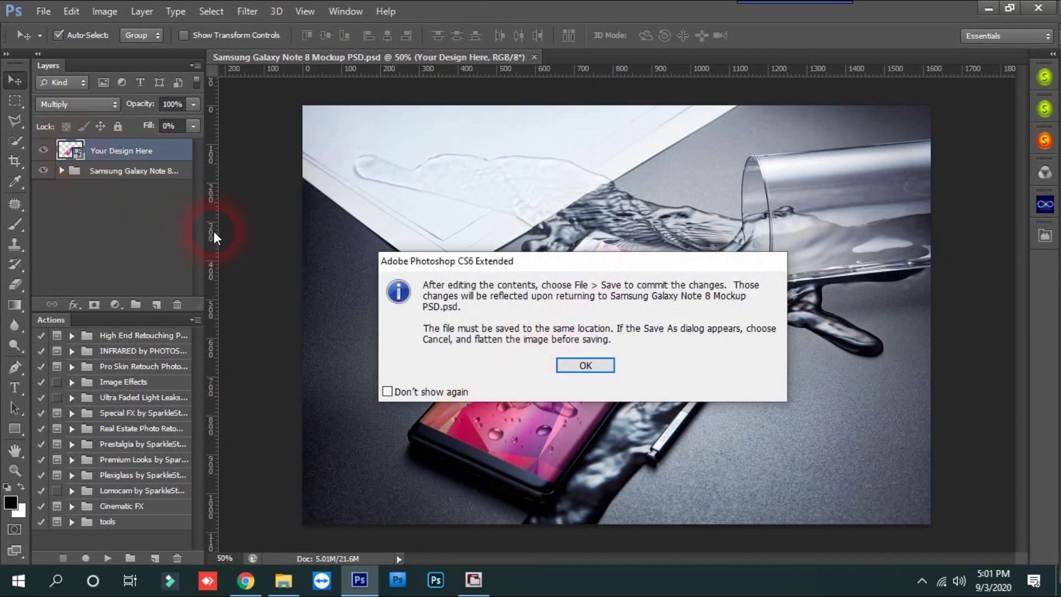
left_click_drag(594, 222, 539, 171)
left_click(612, 275)
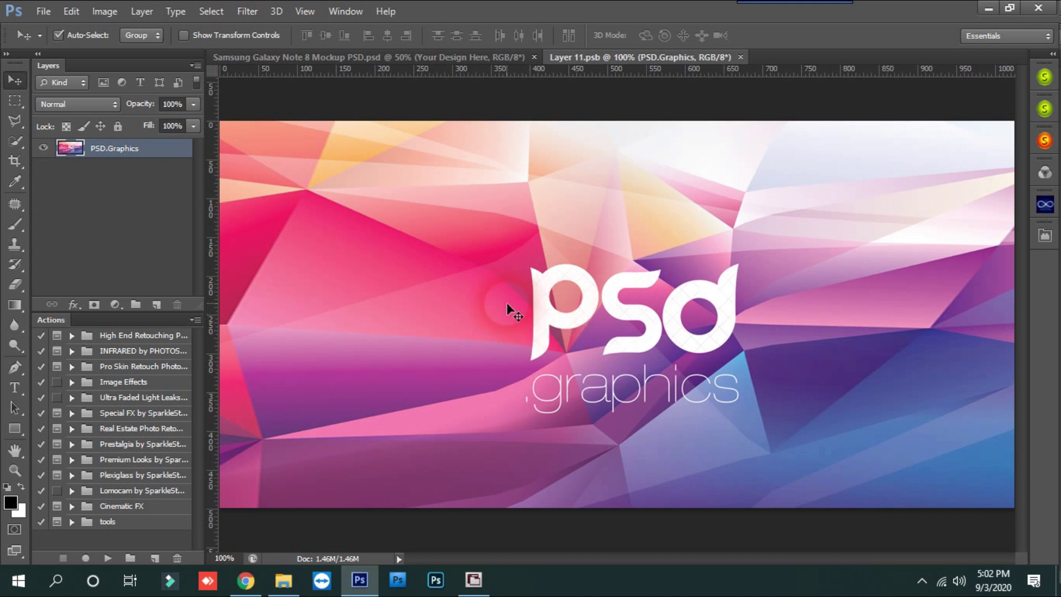
Open the photo "couple-sitting-on-gr ass-under-tree-by-the-river-189297 6.jpg" from the demo folder inside demo photos on drive D
key("ctrl+minus")
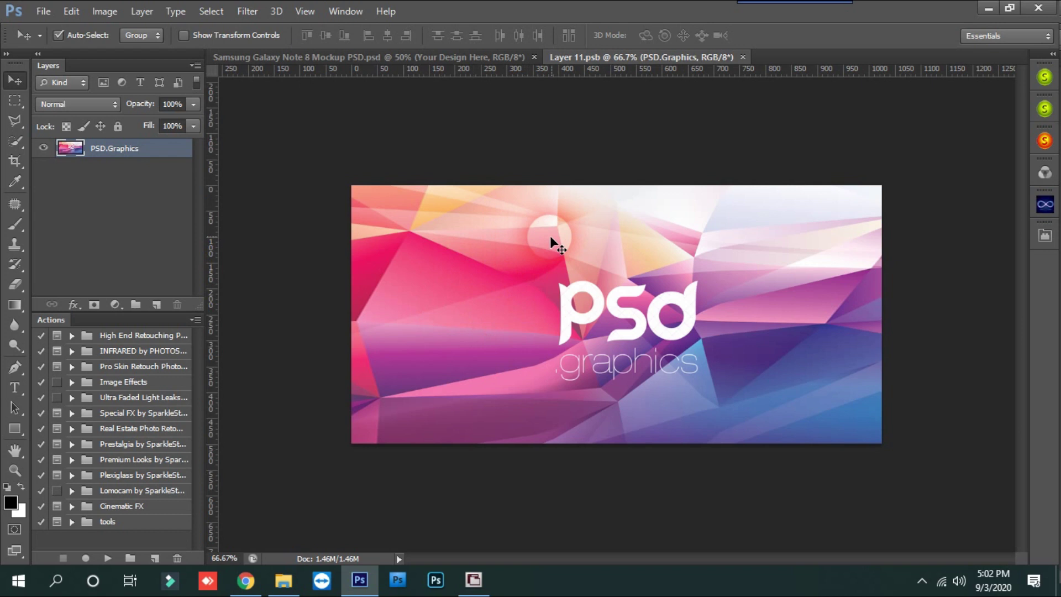
left_click(44, 11)
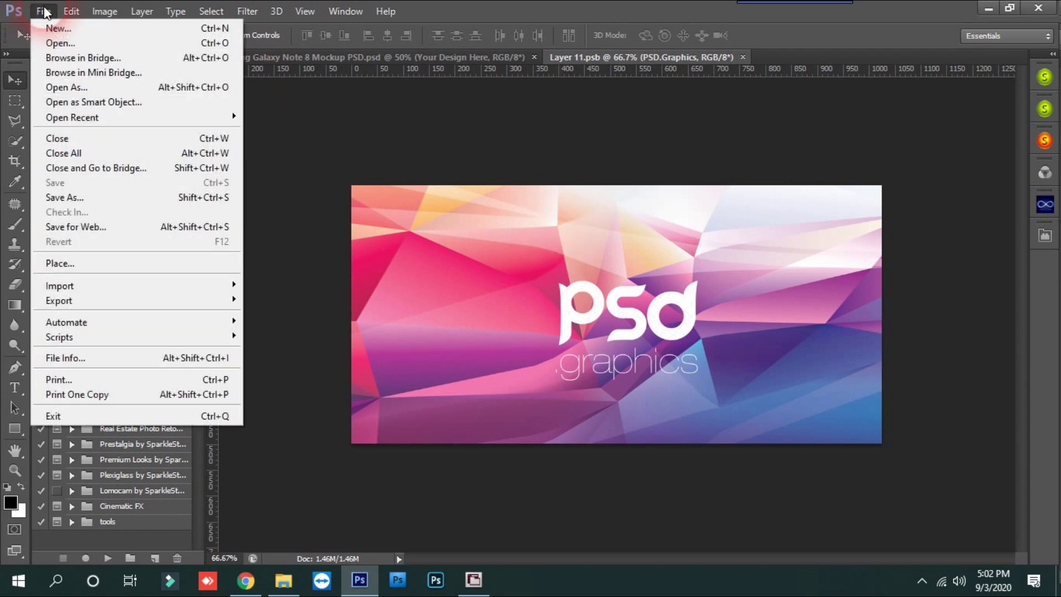
left_click(54, 48)
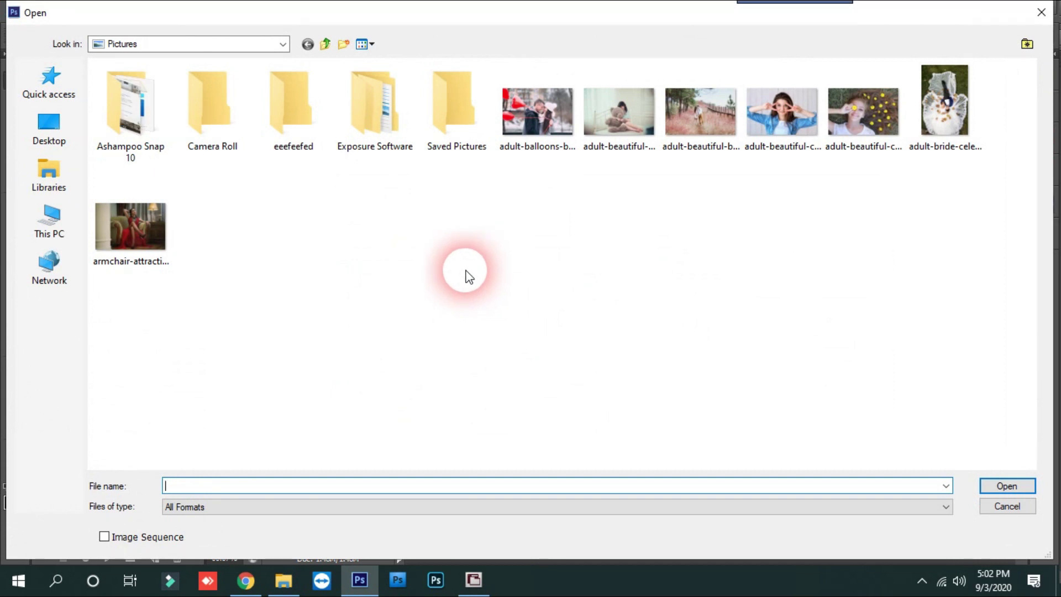
left_click(324, 44)
left_click(346, 197)
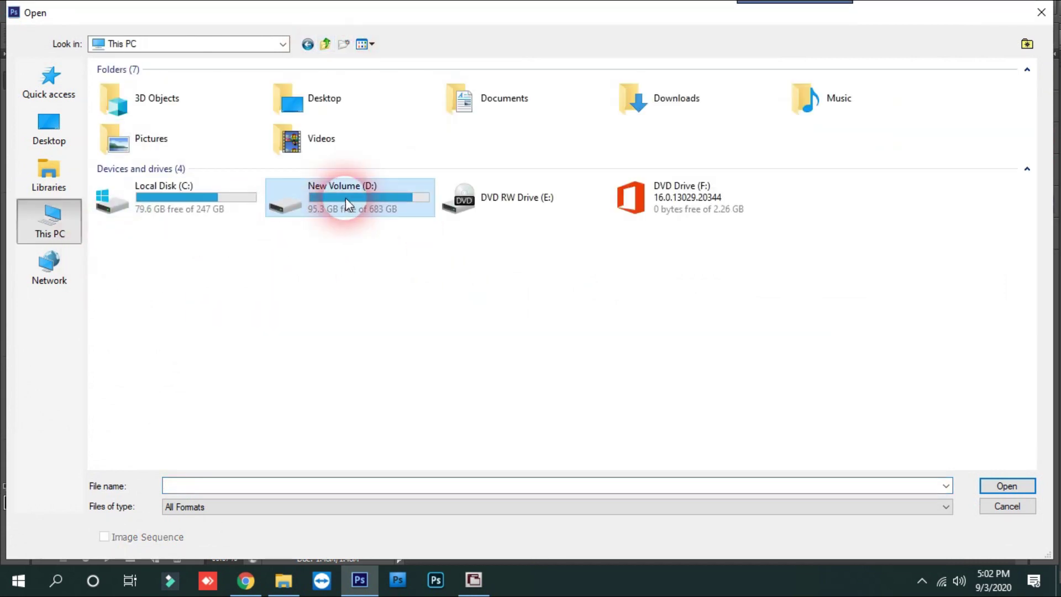
double_click(346, 198)
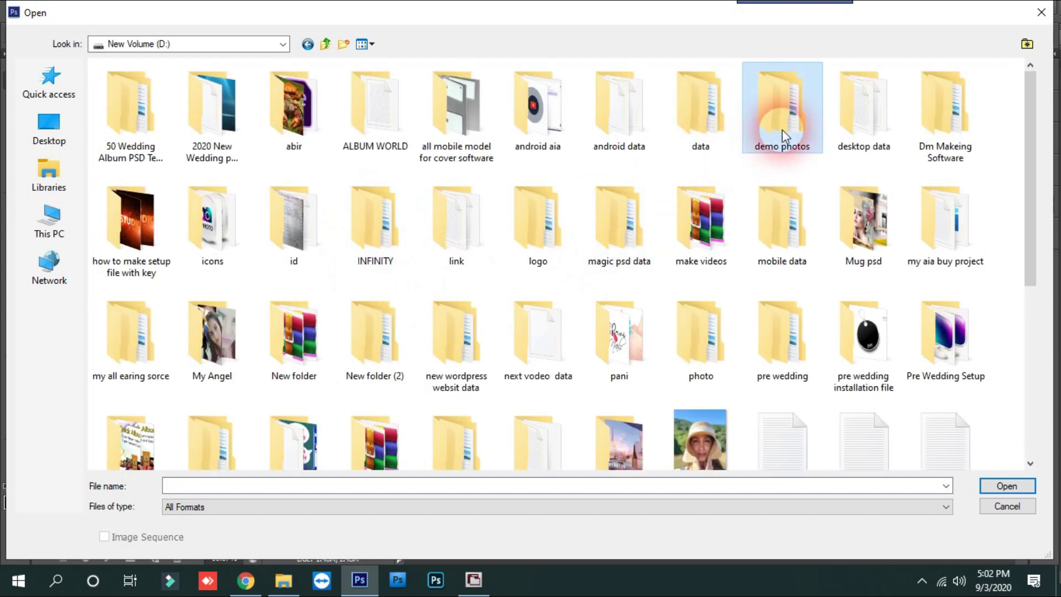
double_click(782, 129)
double_click(151, 87)
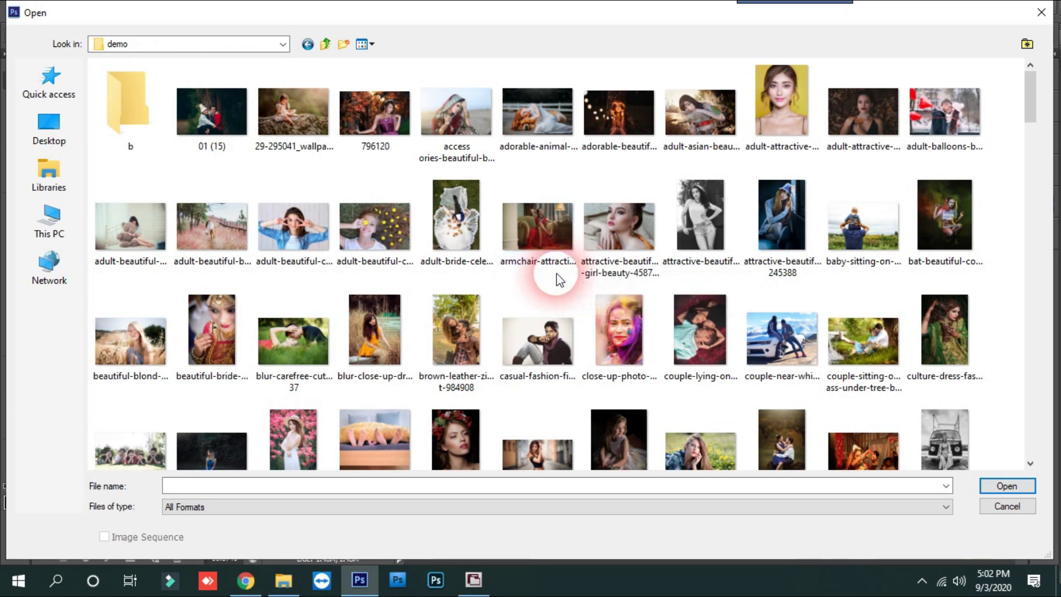
left_click(868, 336)
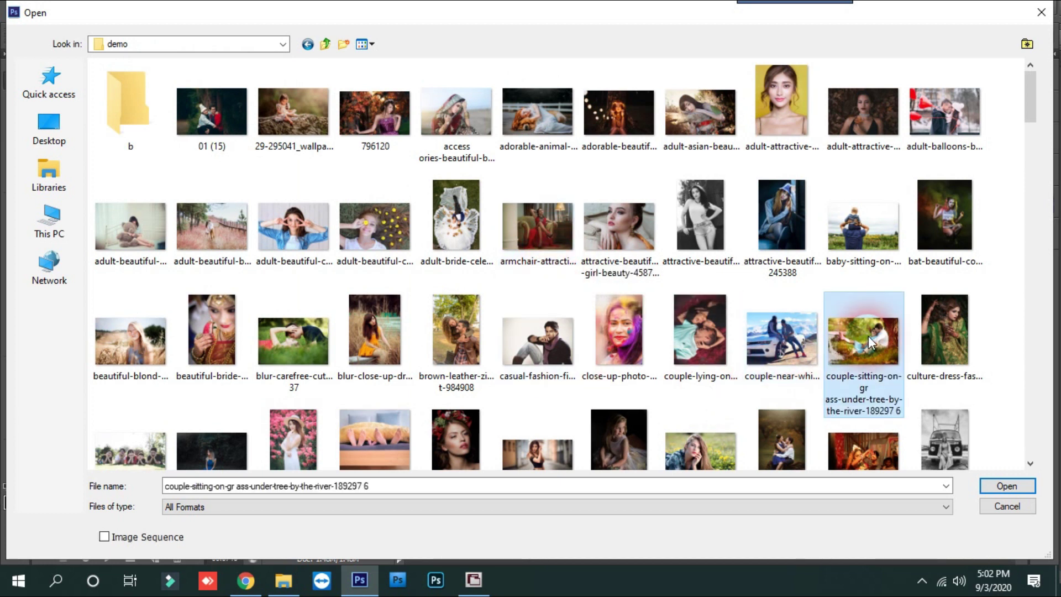
double_click(868, 336)
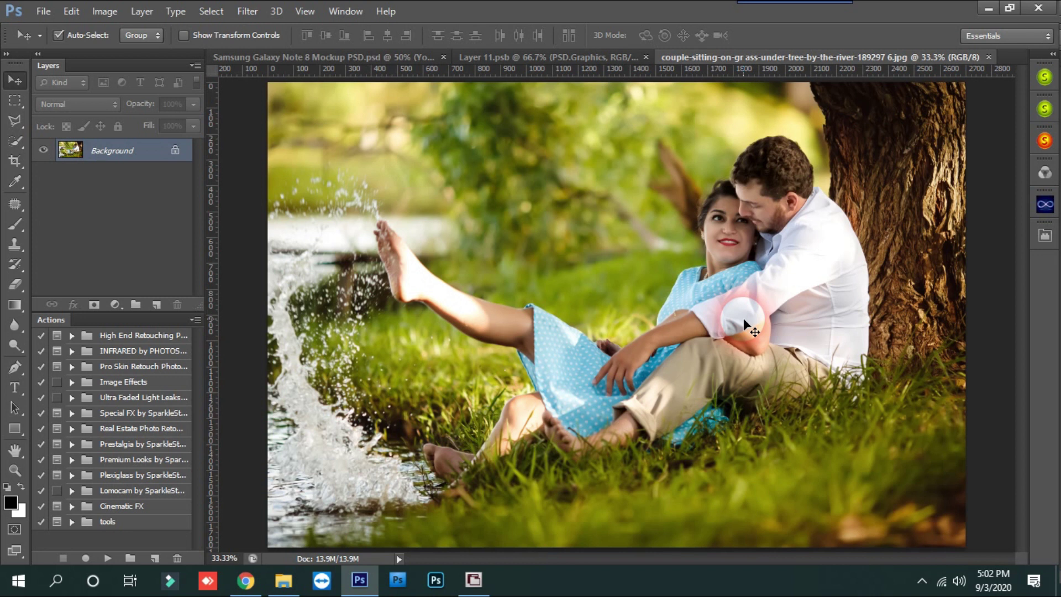
Copy the entire couple photo, close its document and paste it into Layer 11.psb, accepting the colour profile conversion
key("ctrl+a")
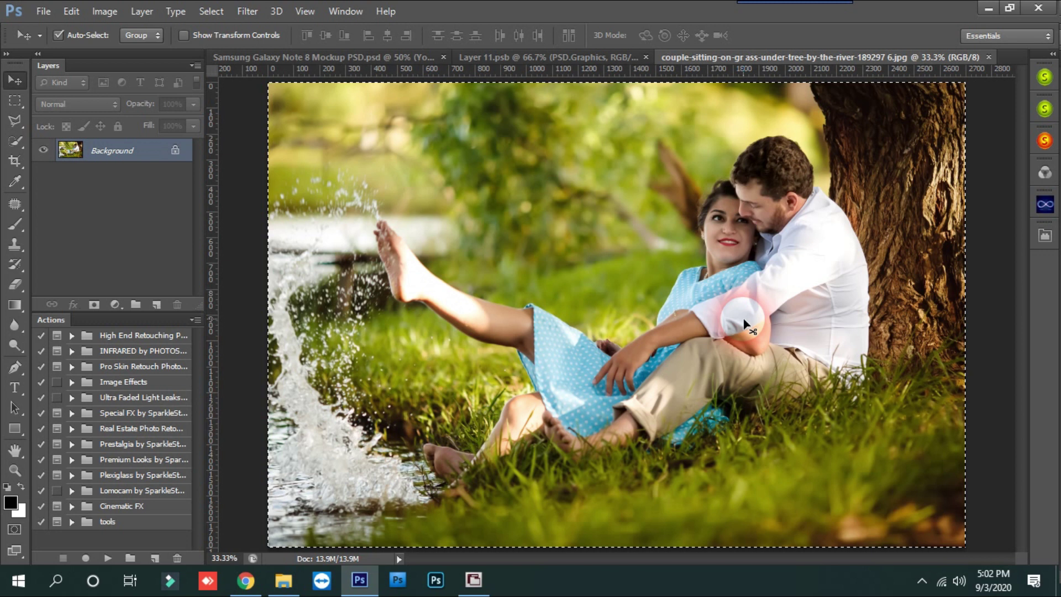
key("ctrl+w")
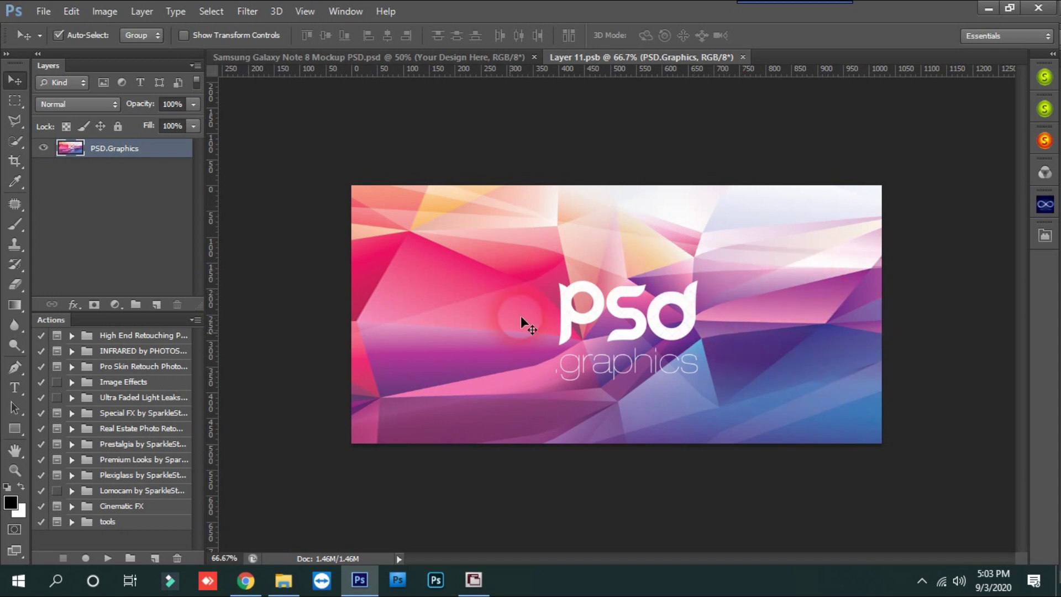
left_click(743, 378)
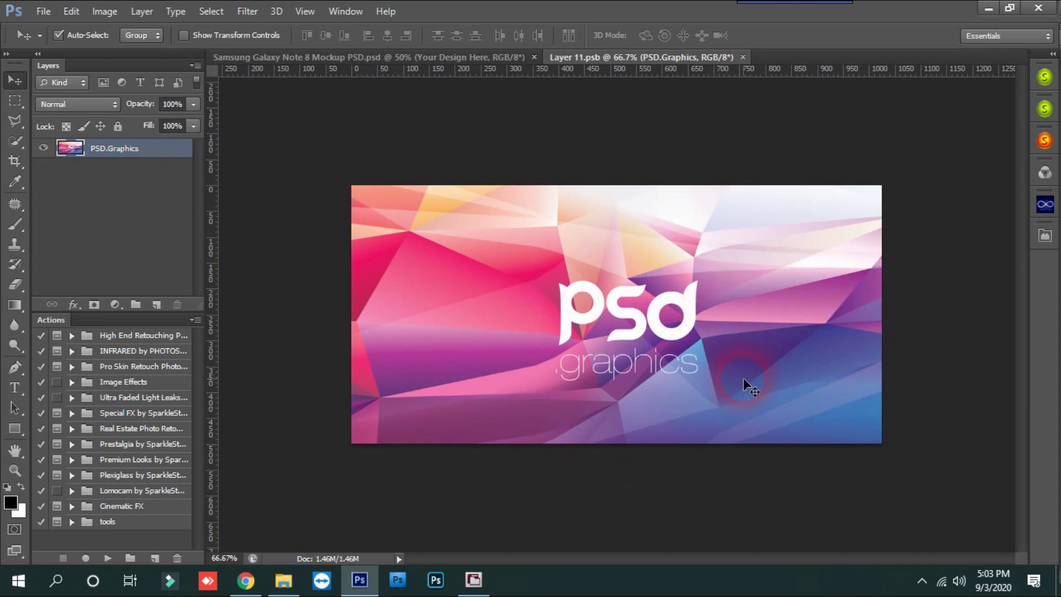
key("ctrl+v")
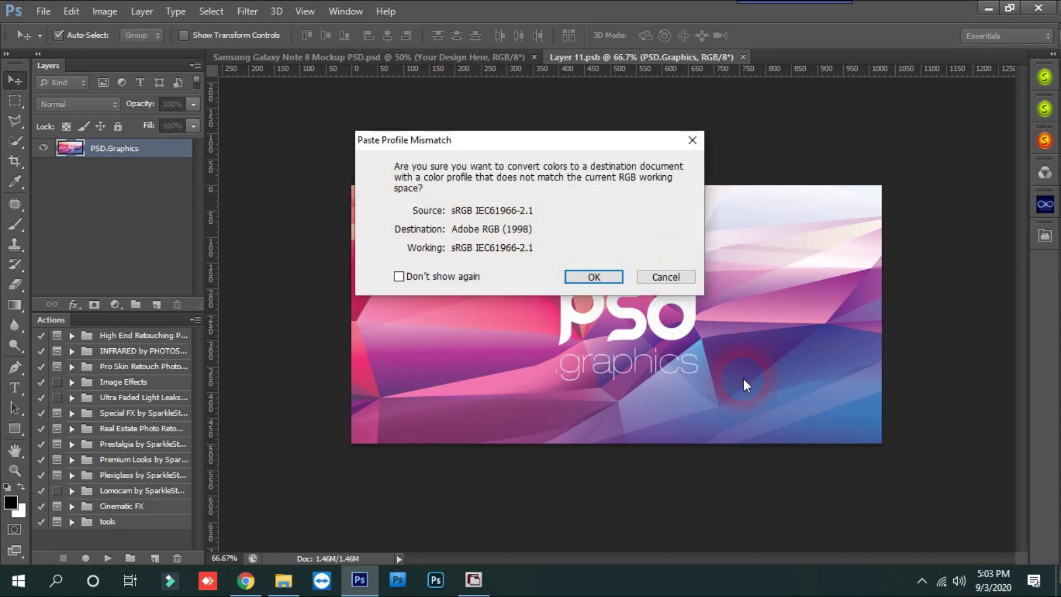
left_click(647, 191)
left_click_drag(597, 146, 666, 202)
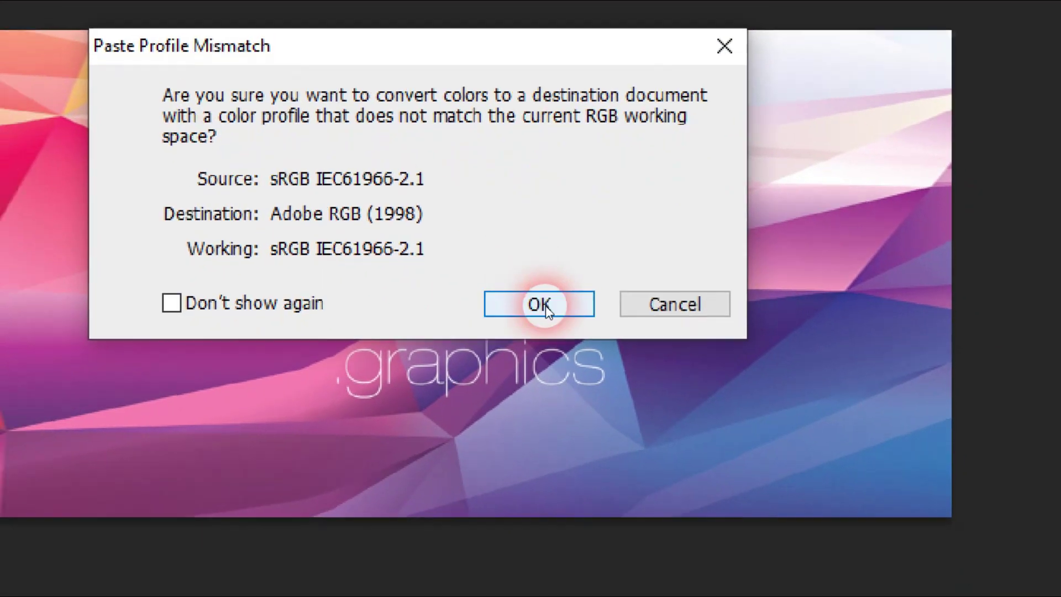
left_click(602, 428)
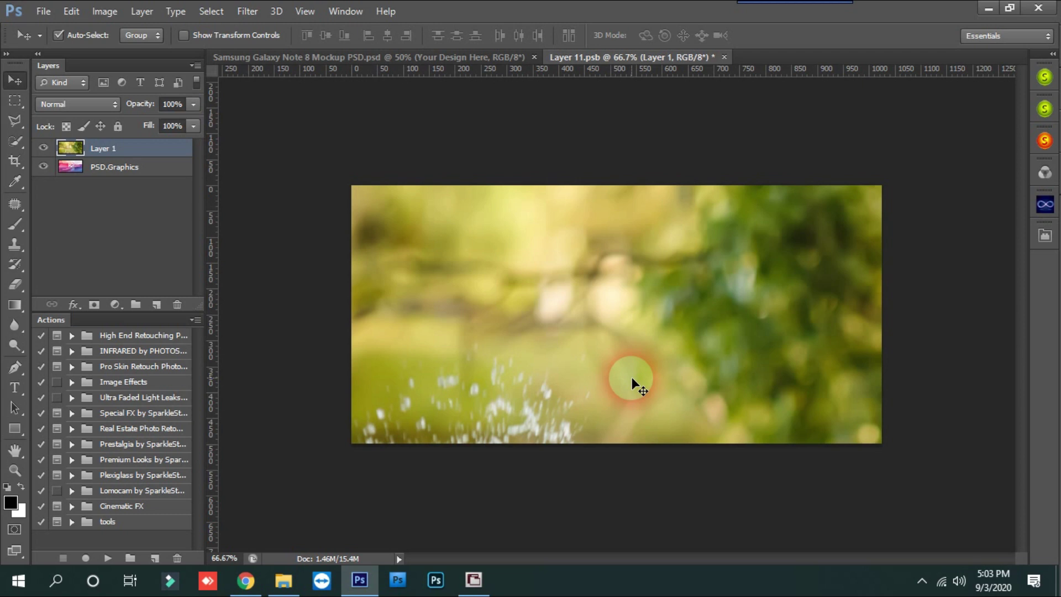
Scale down the pasted couple photo with Free Transform and position it to cover the whole canvas with the couple in view
key("ctrl+t")
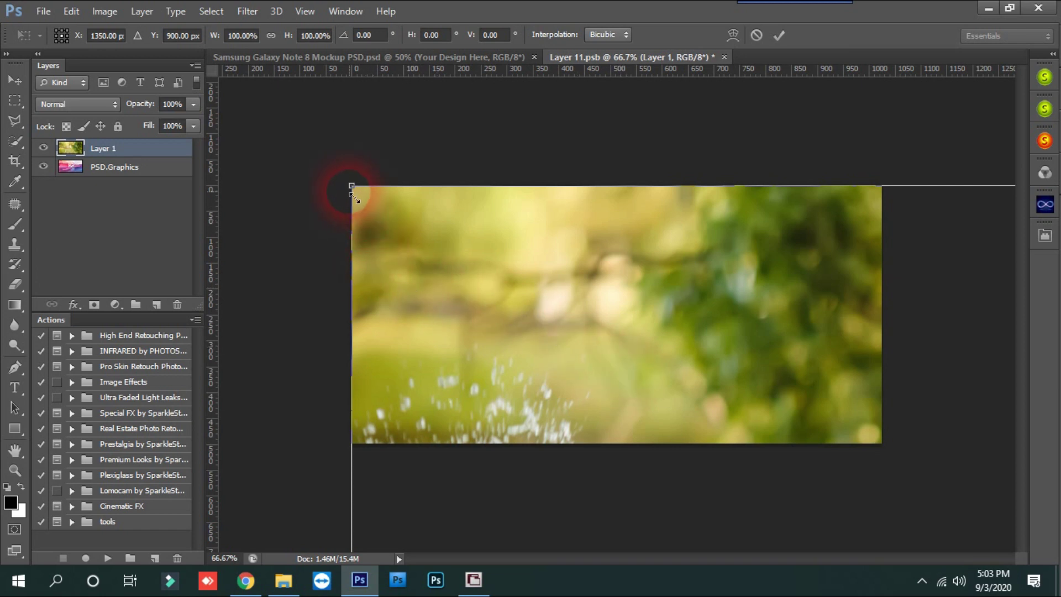
left_click_drag(354, 196, 628, 367)
left_click_drag(687, 403, 384, 191)
left_click_drag(539, 282, 479, 233)
key("Return")
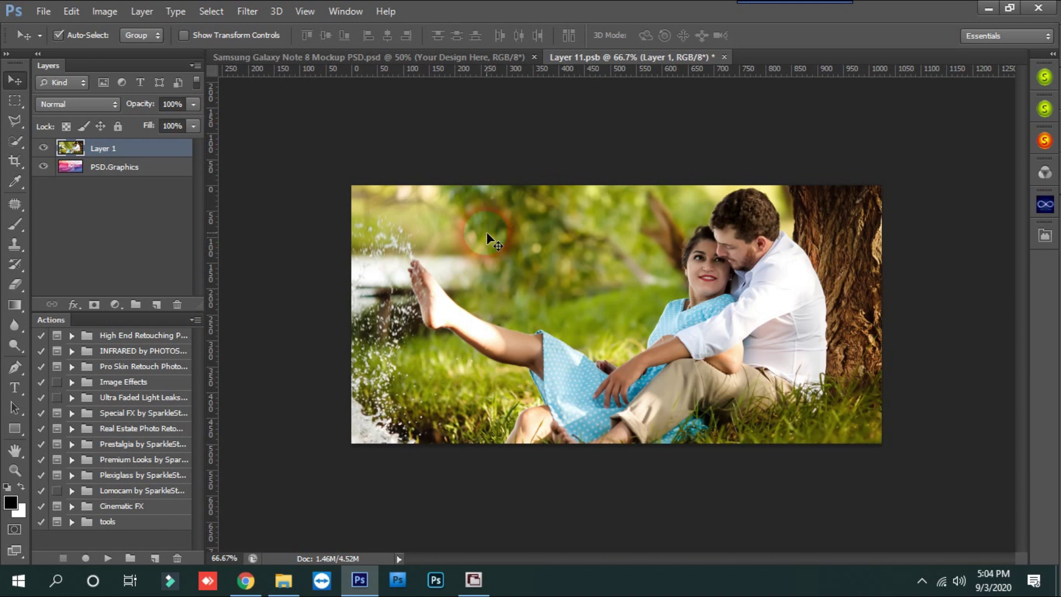
Save the edited smart object contents in Layer 11.psb and close it to update the phone mockup
key("ctrl+s")
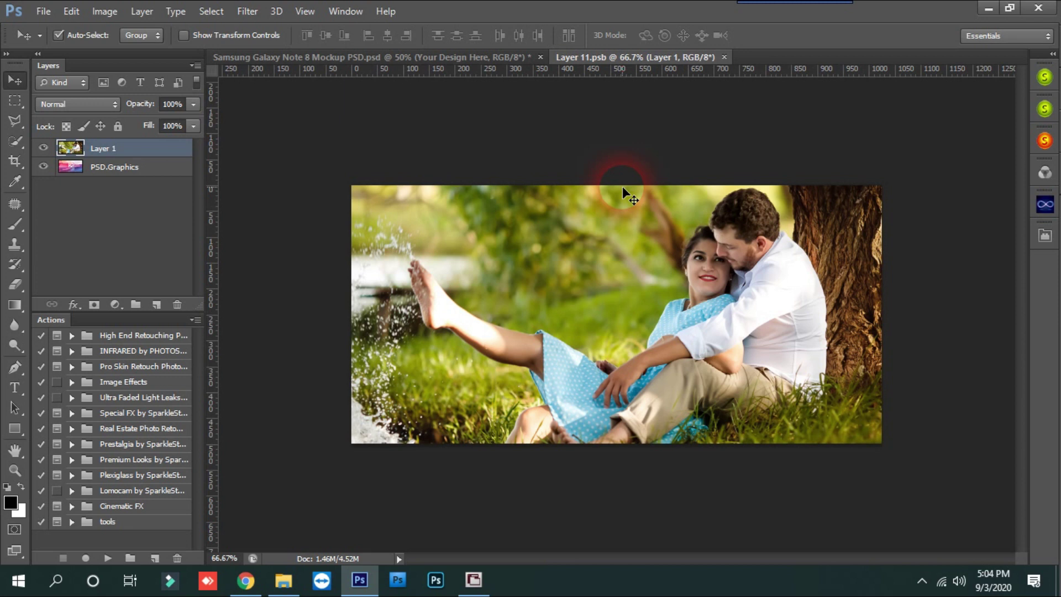
left_click(725, 57)
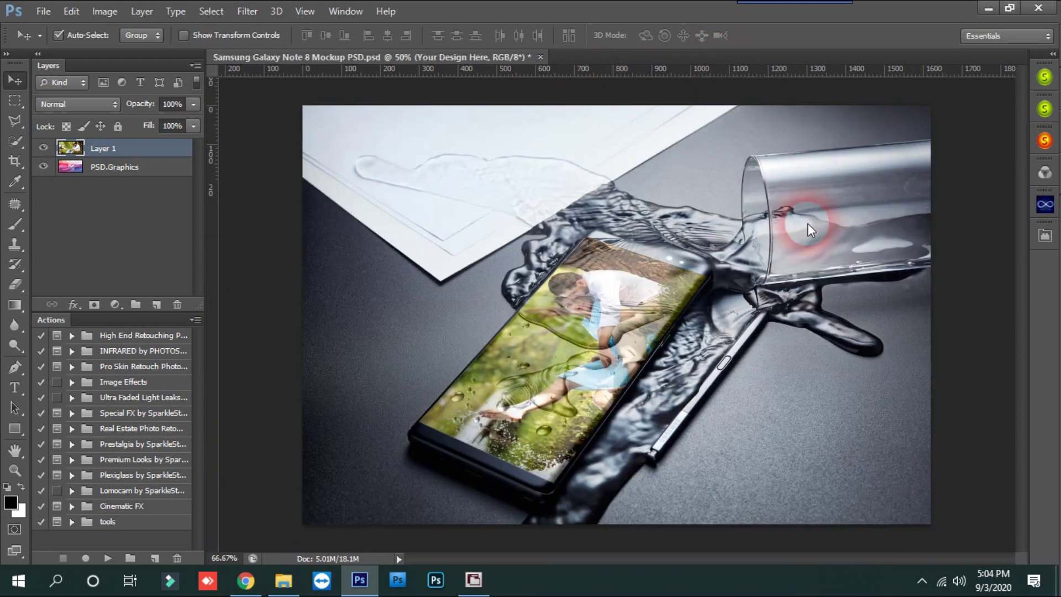